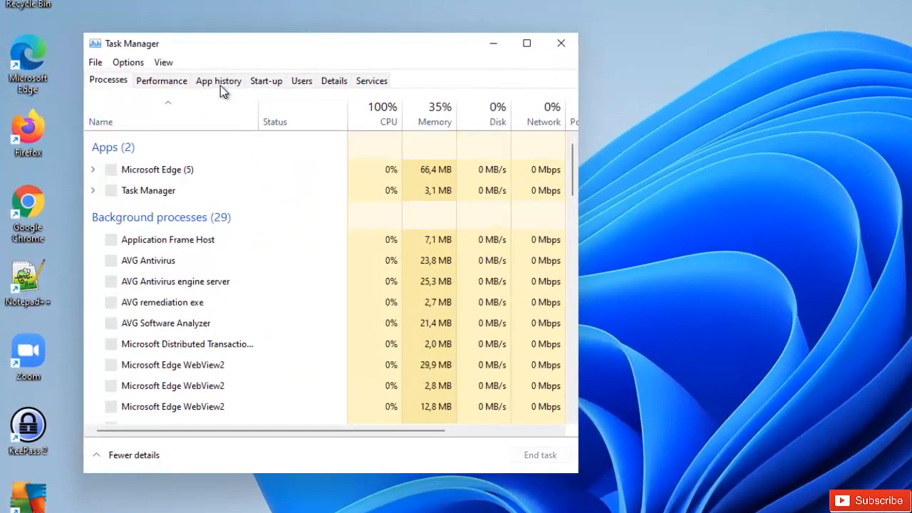
- Sort the start-up apps by status and disable KeePass from launching at start-up
click(263, 83)
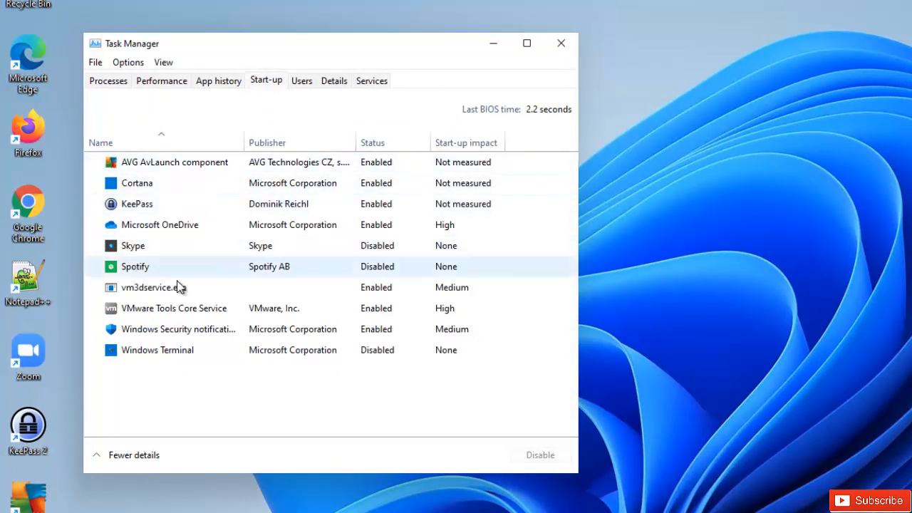
click(380, 144)
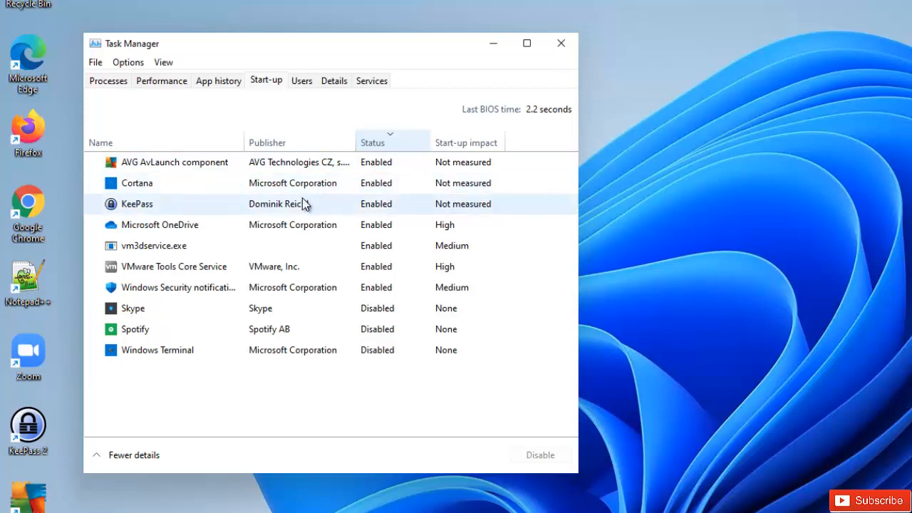
click(146, 207)
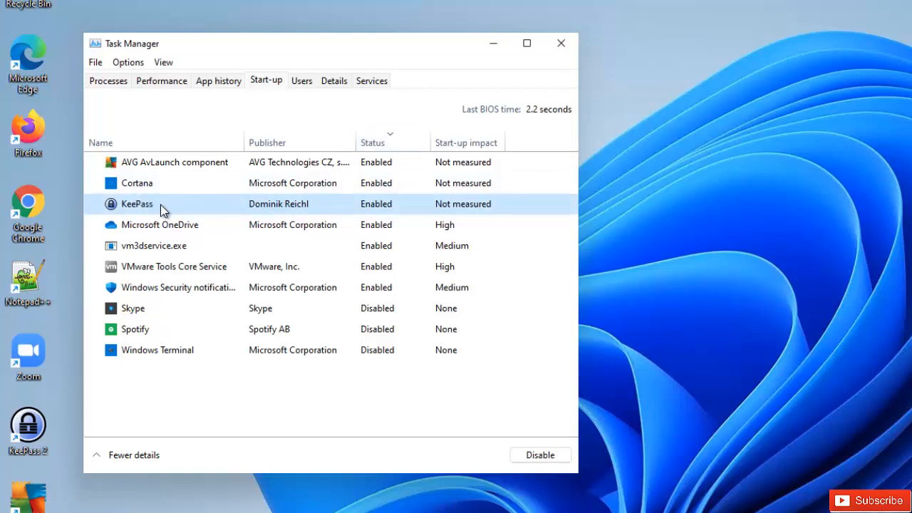
click(545, 456)
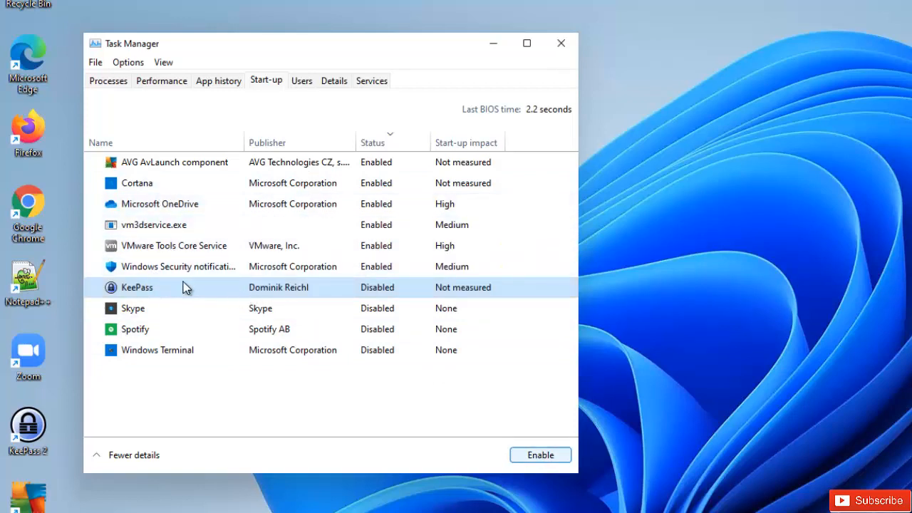
- Disable Cortana from launching at start-up and close Task Manager
click(151, 187)
click(542, 458)
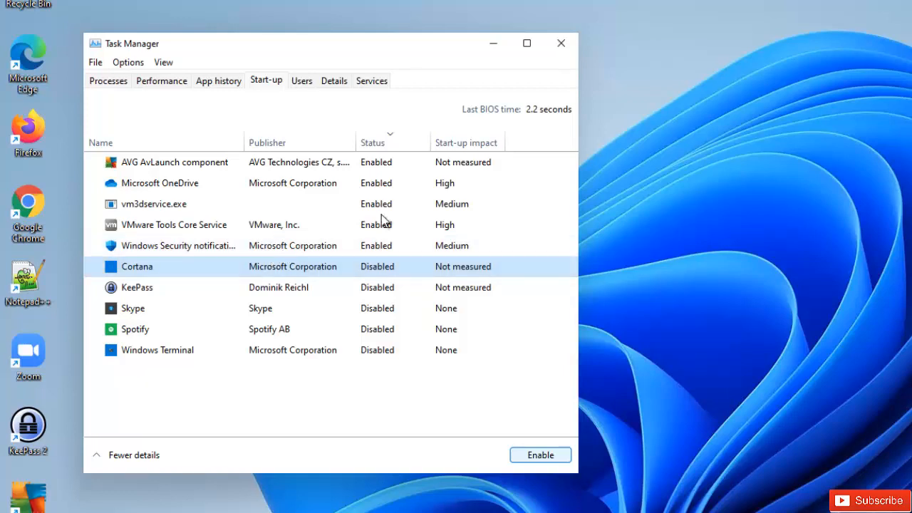
click(563, 44)
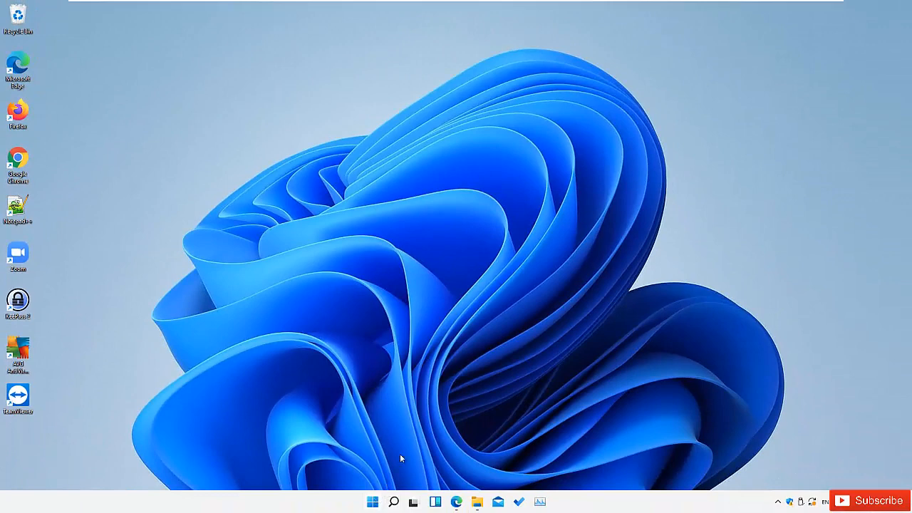
- Open Windows Settings, search for "get tips", and turn off getting tips and suggestions when using Windows
key(super)
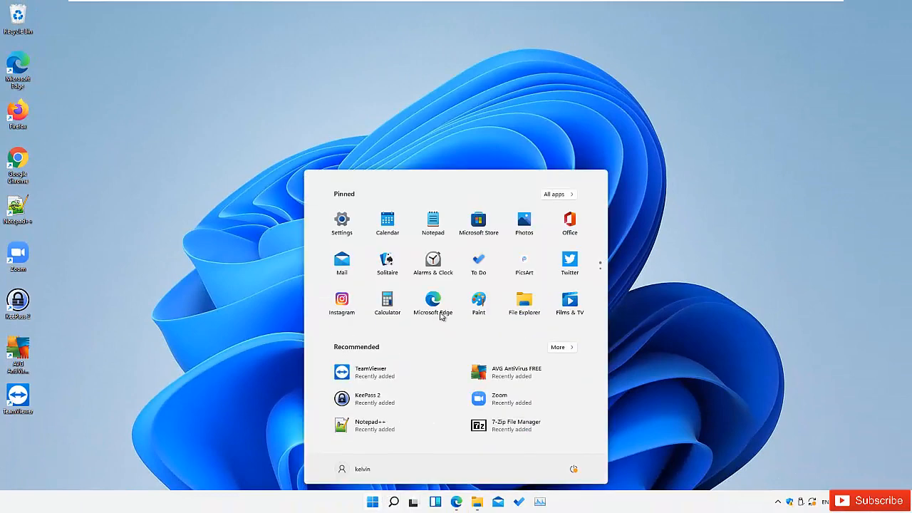
click(343, 227)
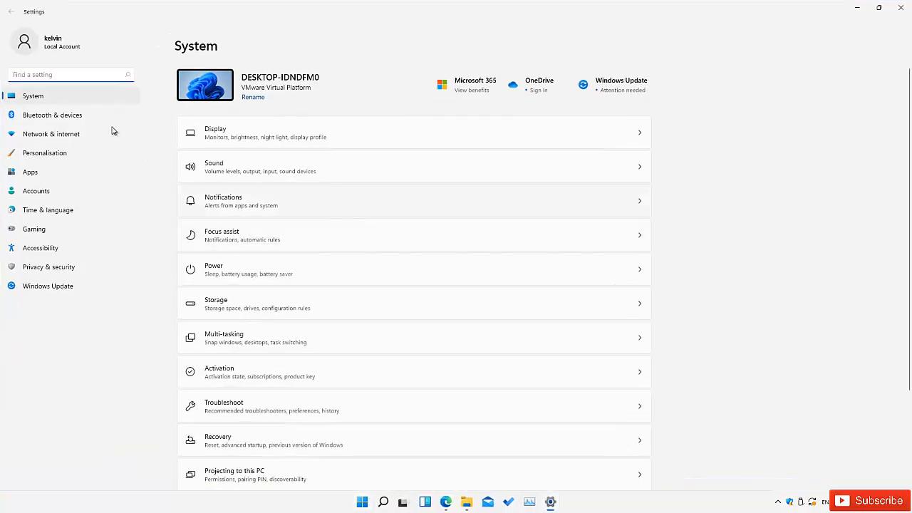
click(69, 76)
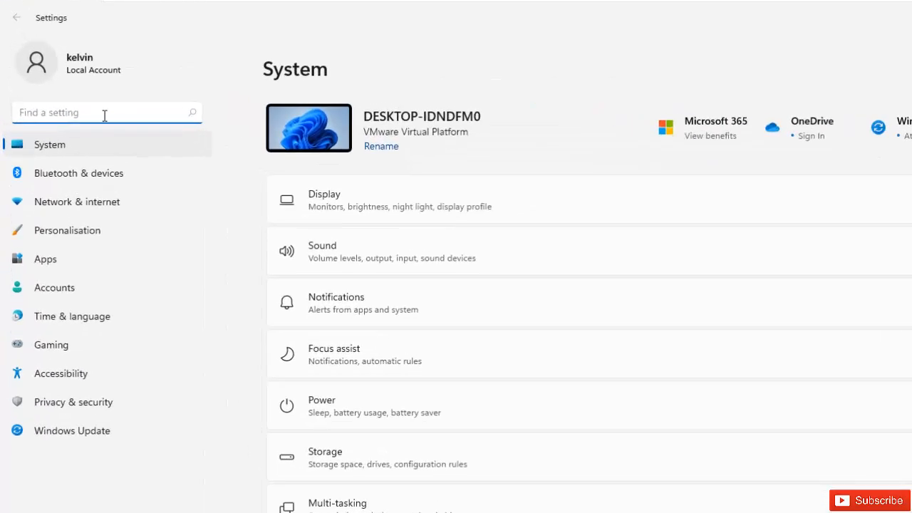
text(get tr)
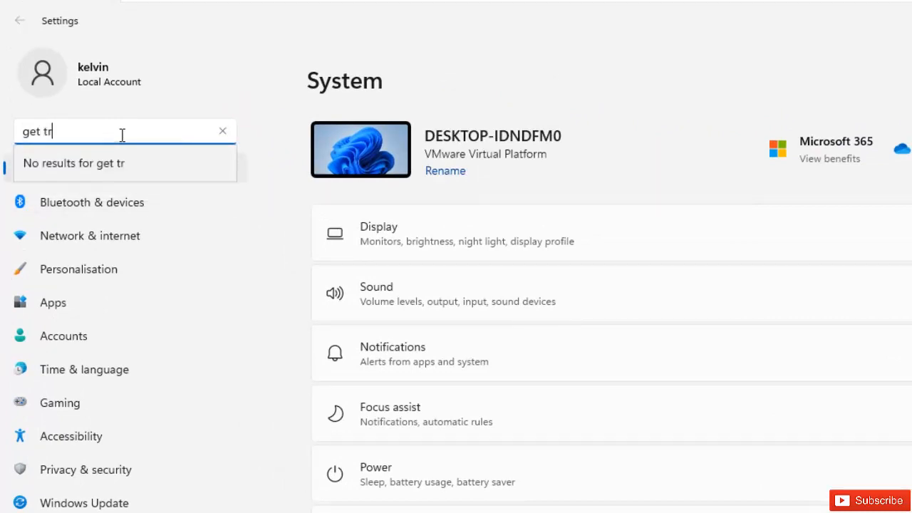
key(BackSpace)
text(ips)
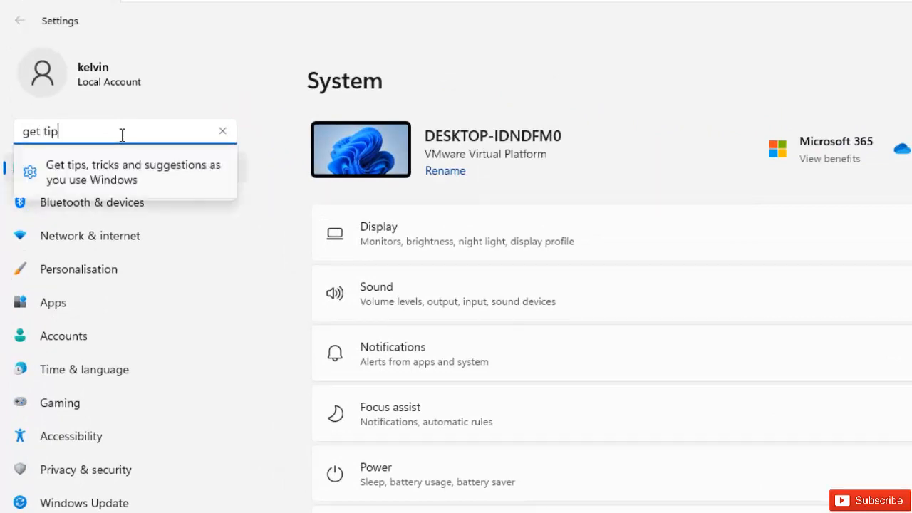
click(106, 171)
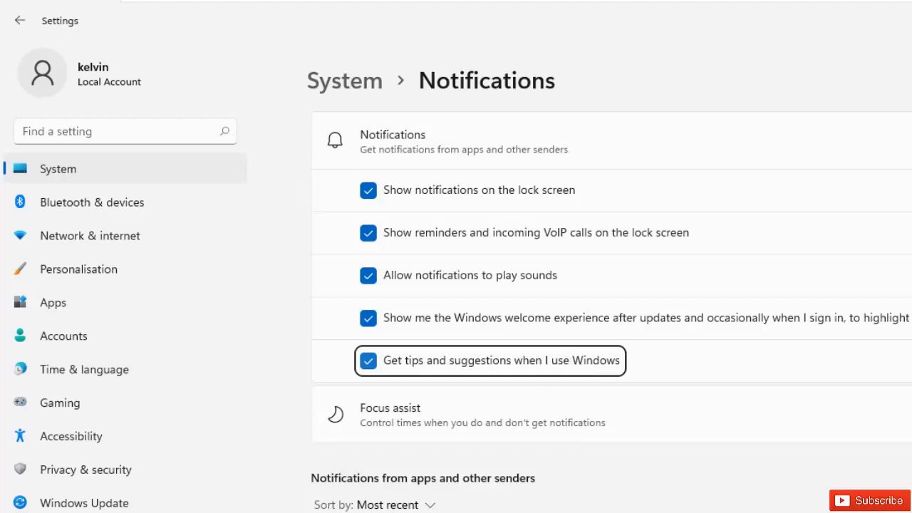
- Open Task Manager and examine the computer's CPU and memory performance
key(ctrl+shift+Escape)
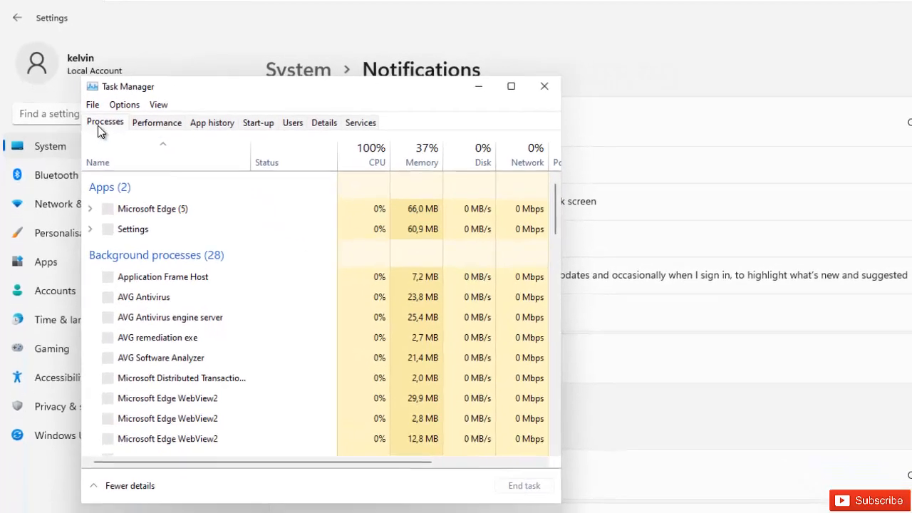
click(157, 123)
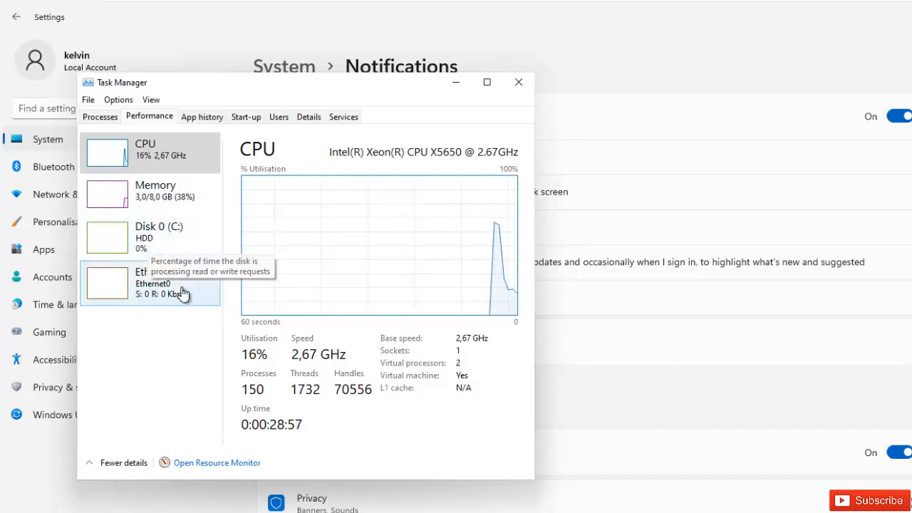
click(160, 197)
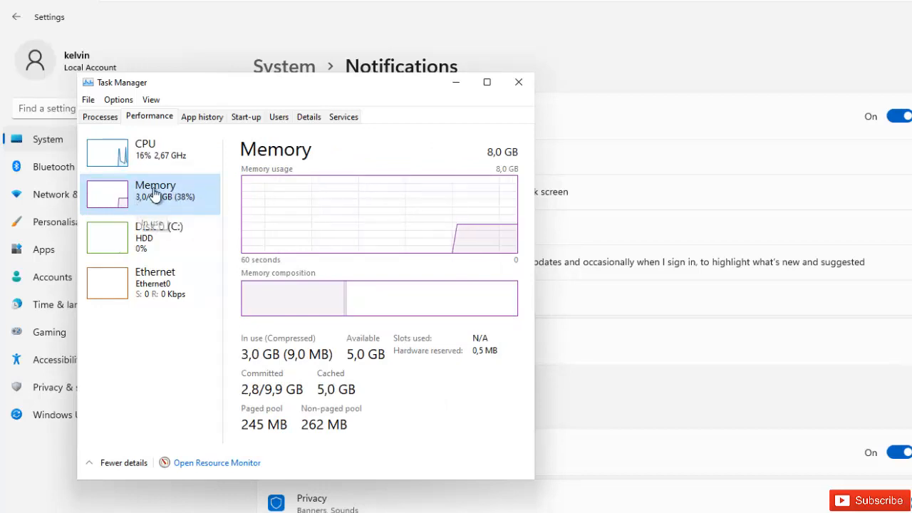
- Widen Task Manager, sort the running processes by highest memory usage to review them, and minimize the window
click(109, 118)
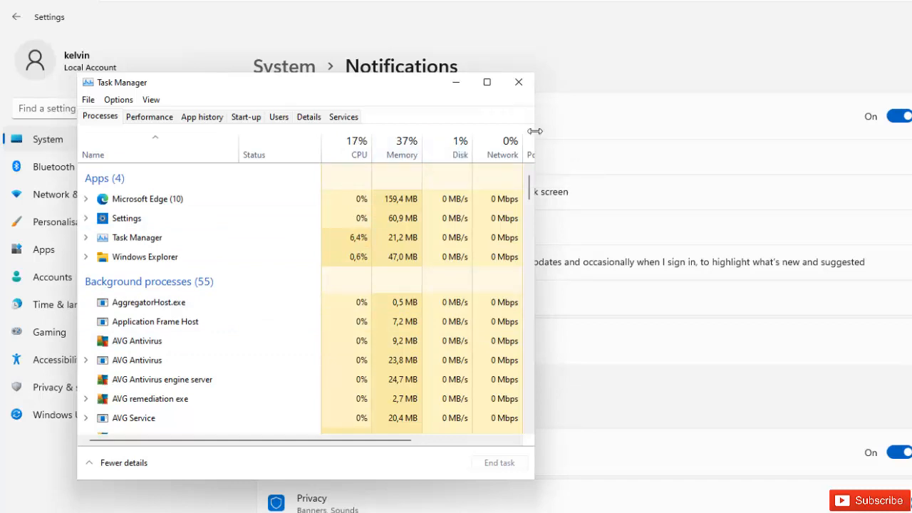
drag(534, 131, 816, 132)
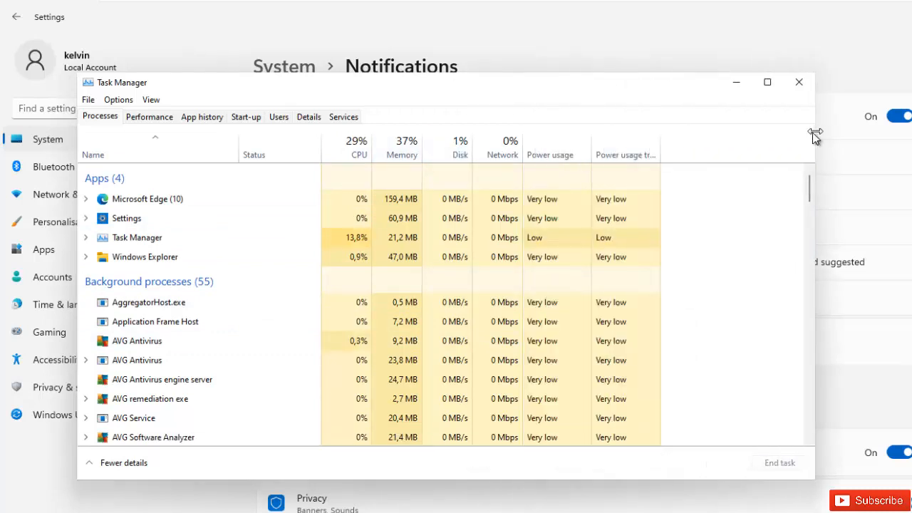
click(399, 153)
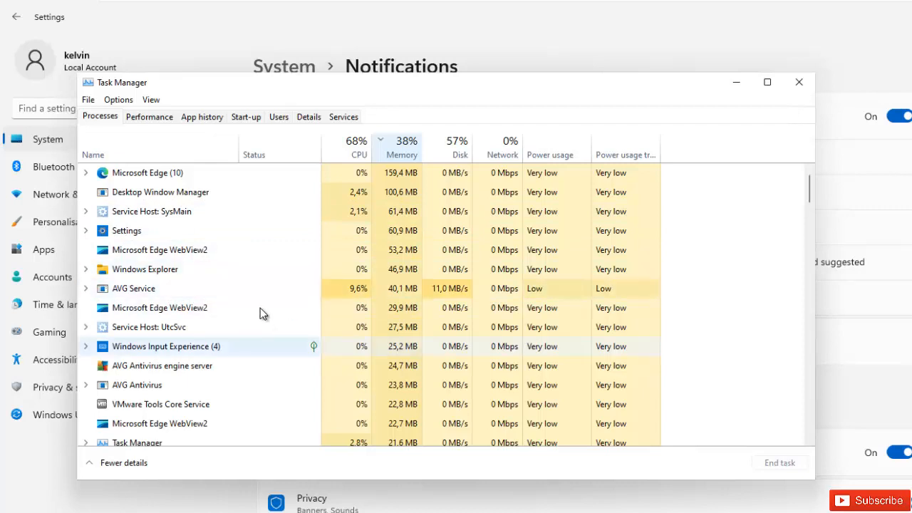
scroll(169, 363, down, 3)
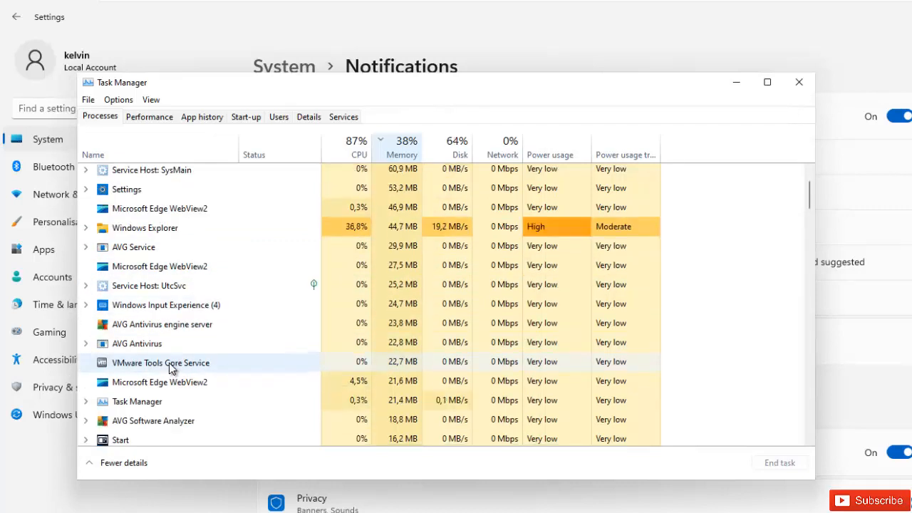
scroll(228, 331, up, 3)
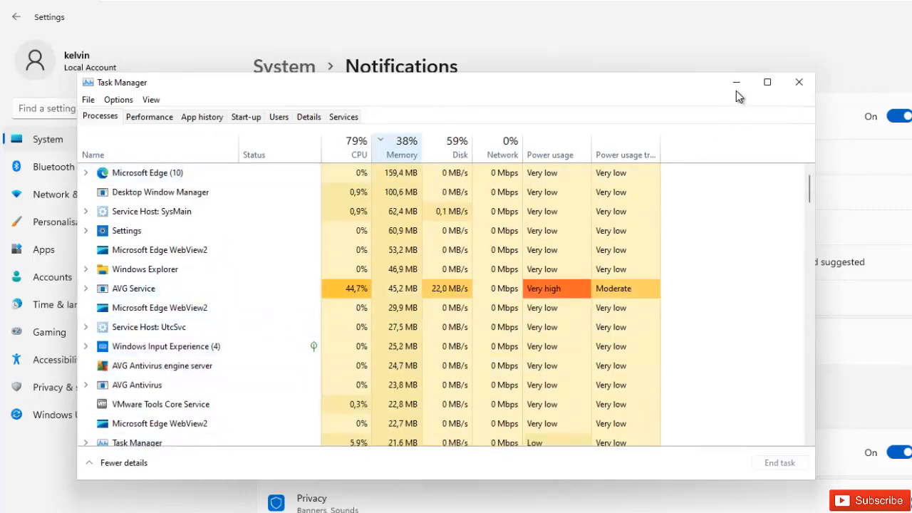
click(738, 86)
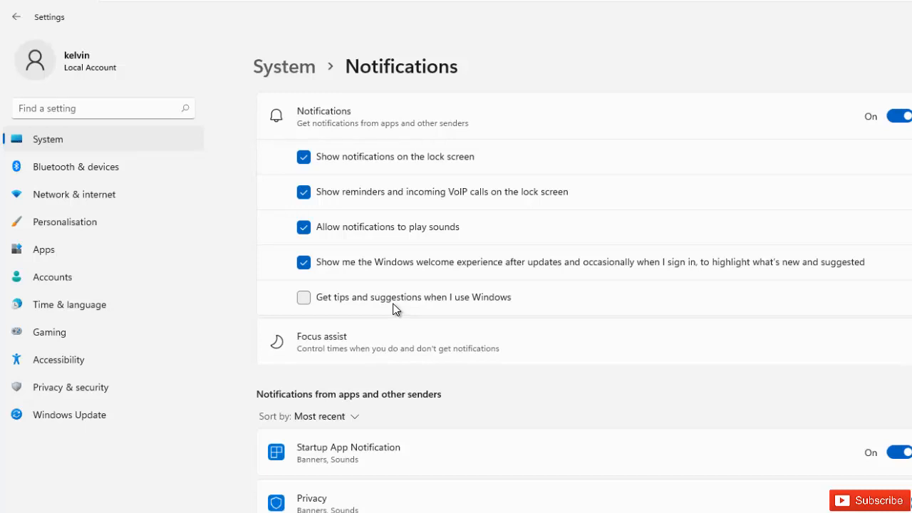
- Open the advanced system properties from the device's About page in the System settings
click(54, 139)
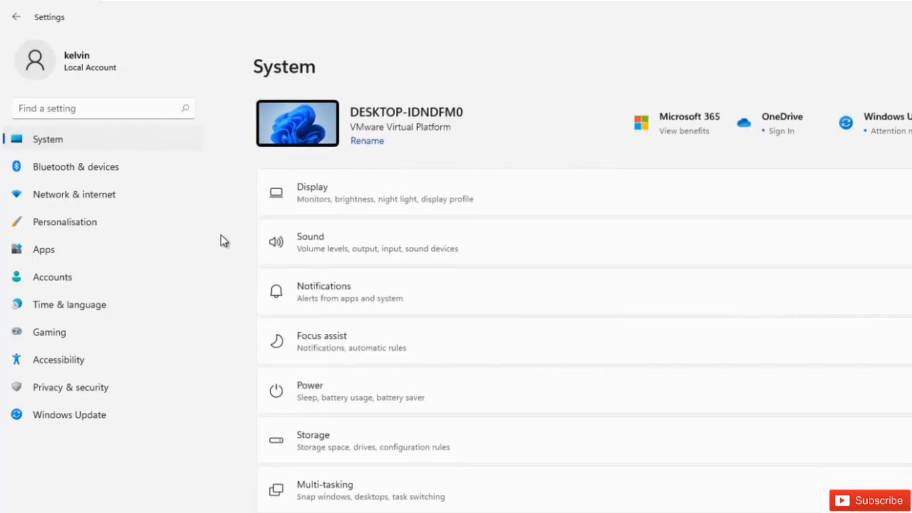
scroll(365, 367, down, 3)
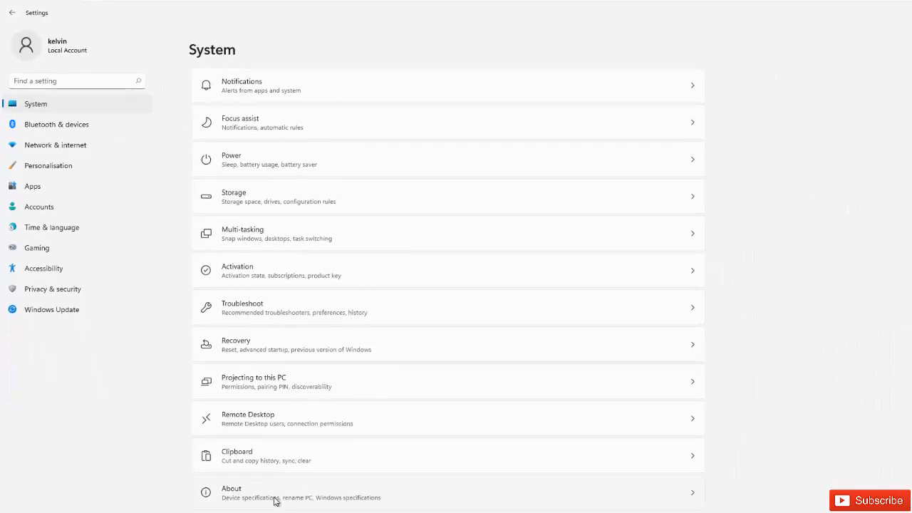
click(275, 498)
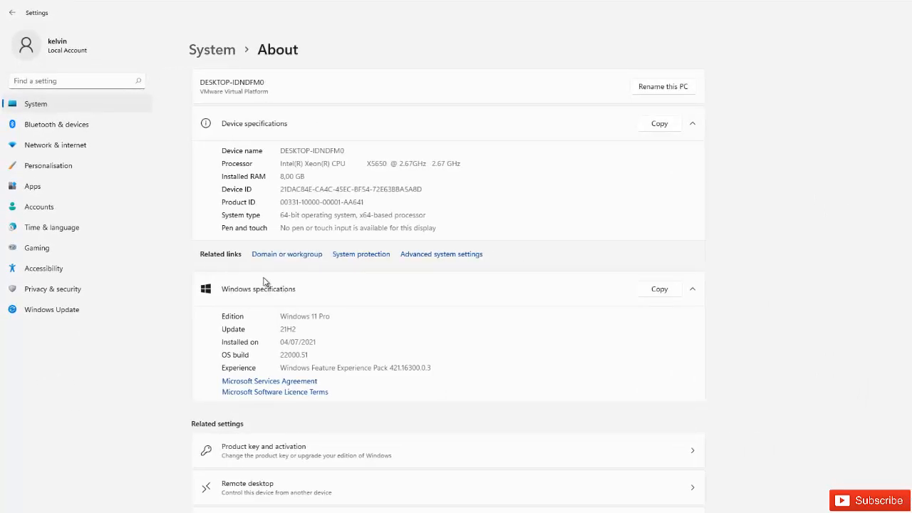
click(462, 254)
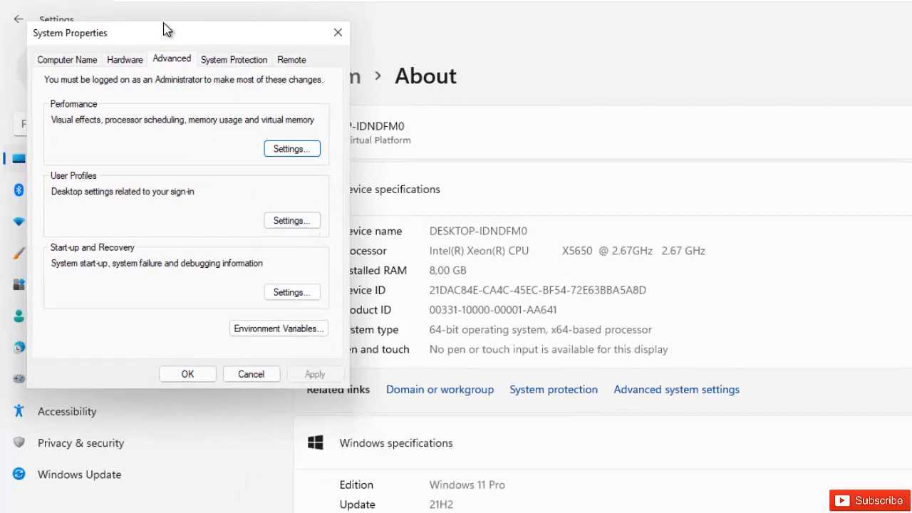
drag(167, 28, 406, 76)
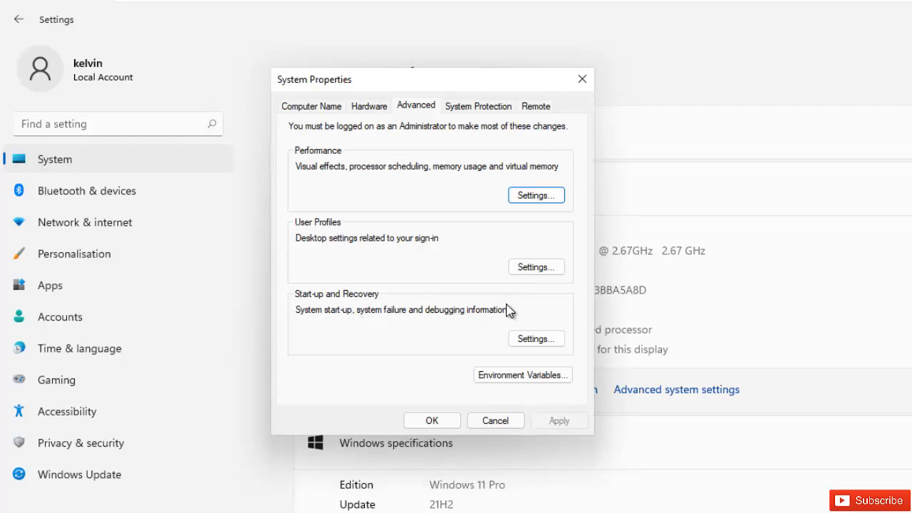
- Set the start-up time to display the list of operating systems to 10 seconds and save the system properties
click(539, 341)
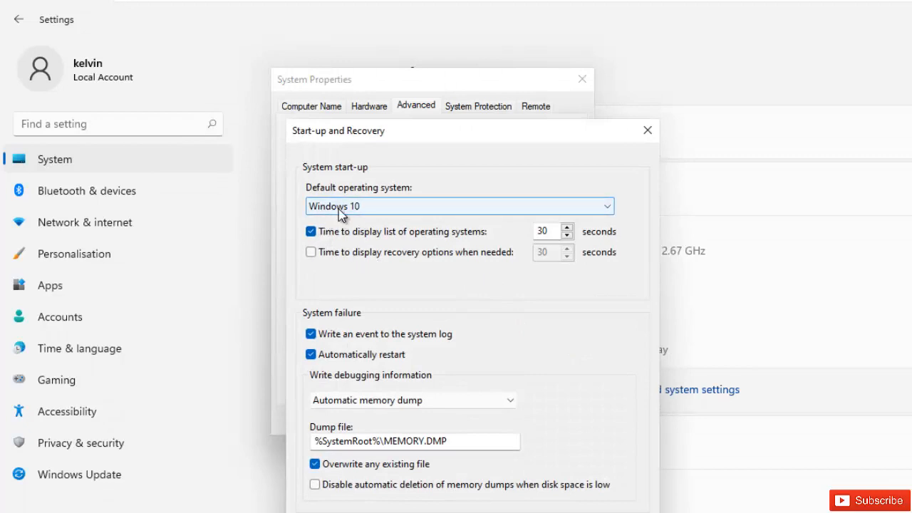
click(379, 205)
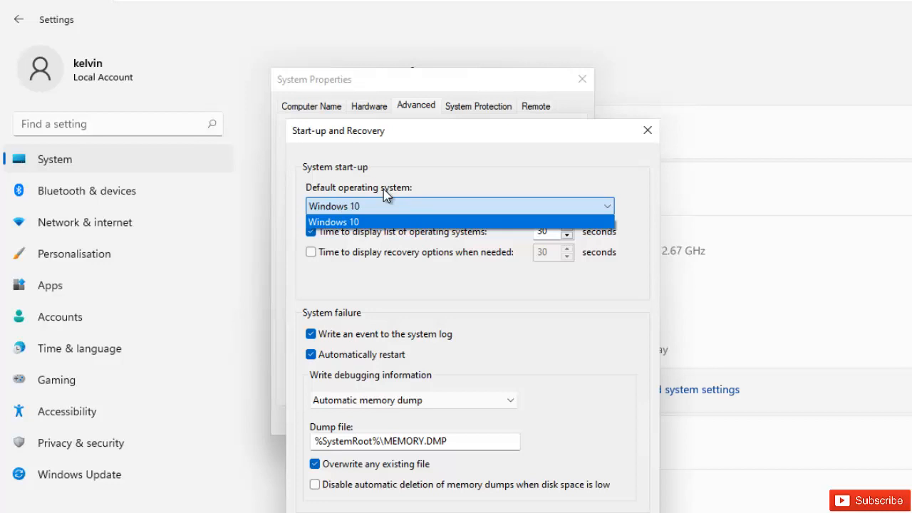
click(532, 171)
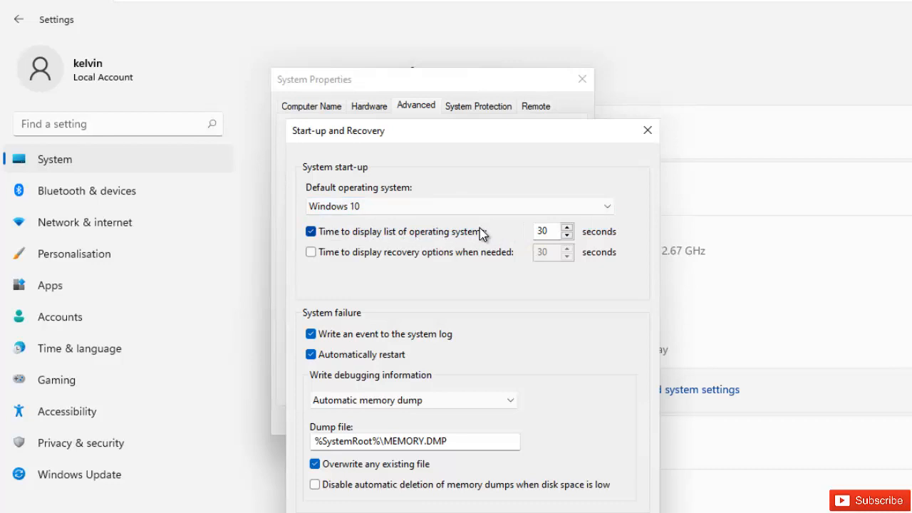
drag(547, 231, 533, 235)
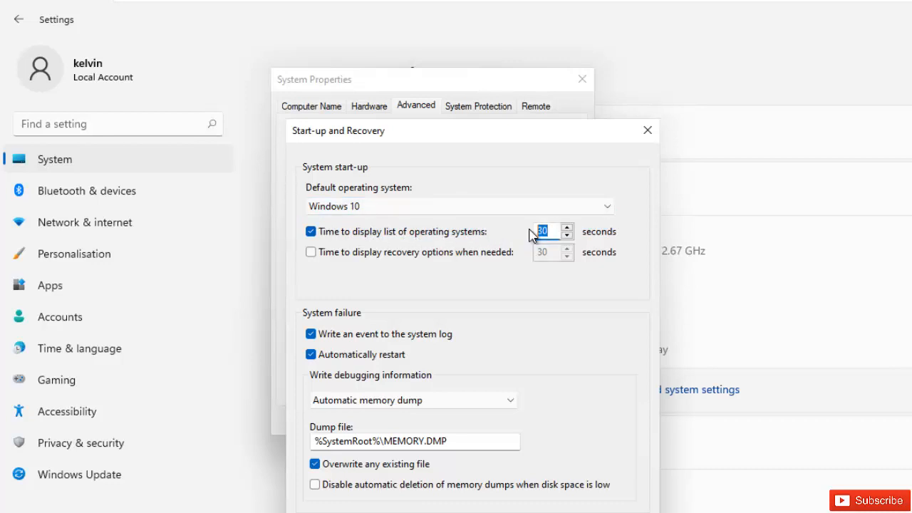
text(10)
click(511, 511)
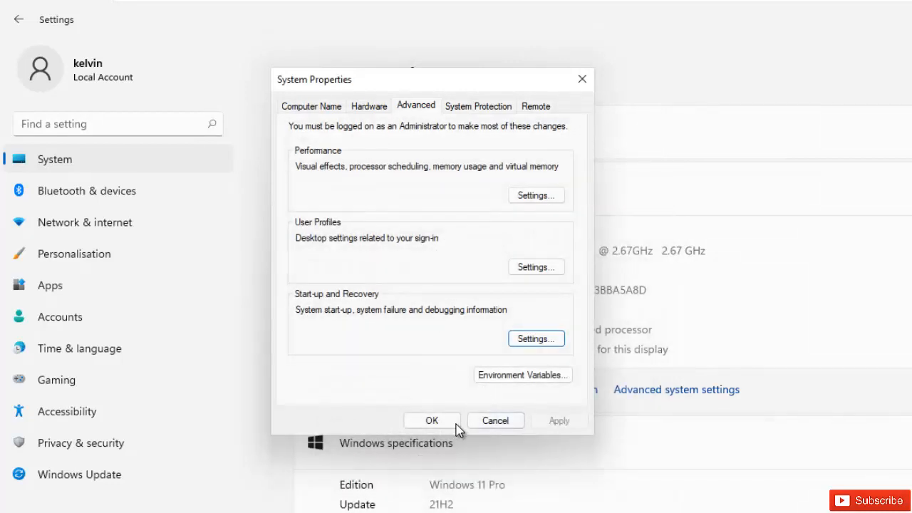
click(438, 423)
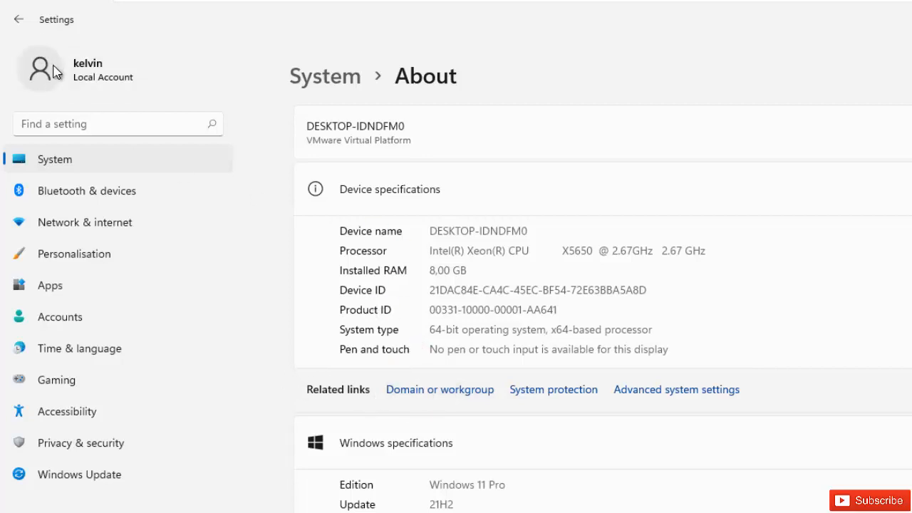
- Search the settings for "temp", open the storage settings and show the list of removable temporary files
click(68, 161)
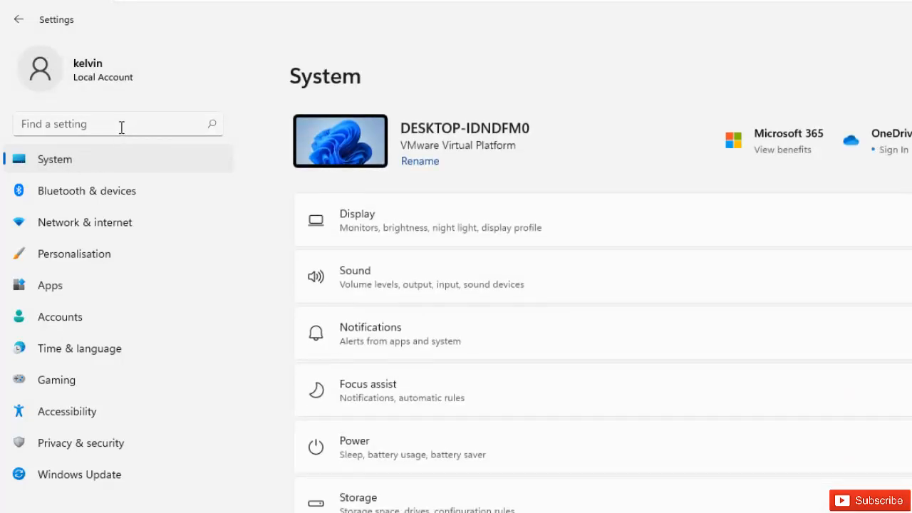
click(118, 125)
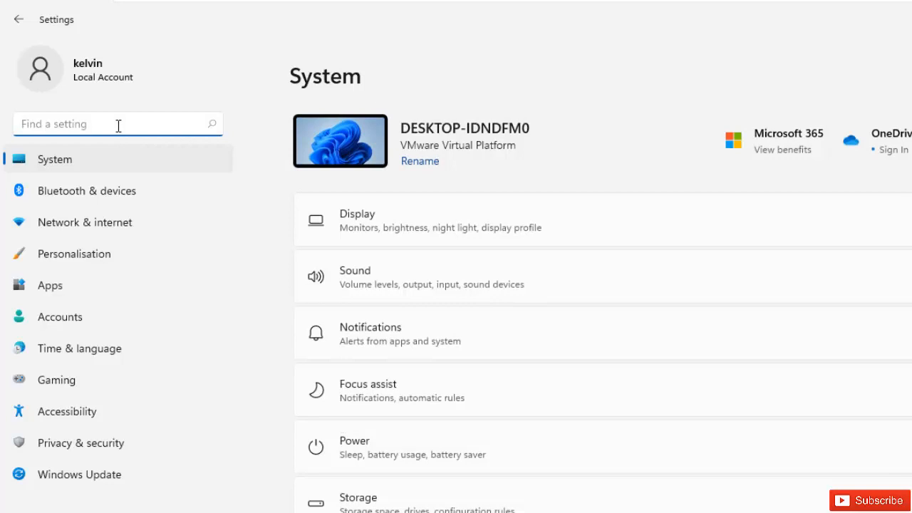
text(temp)
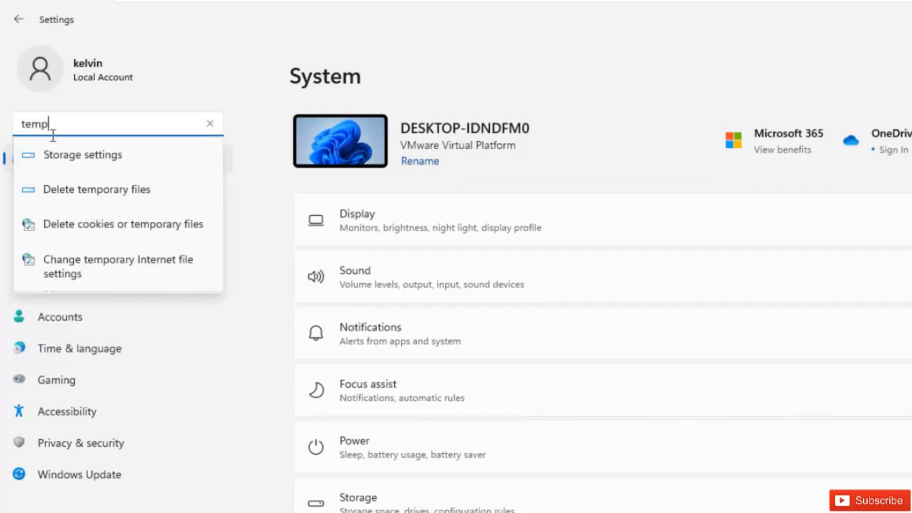
click(130, 166)
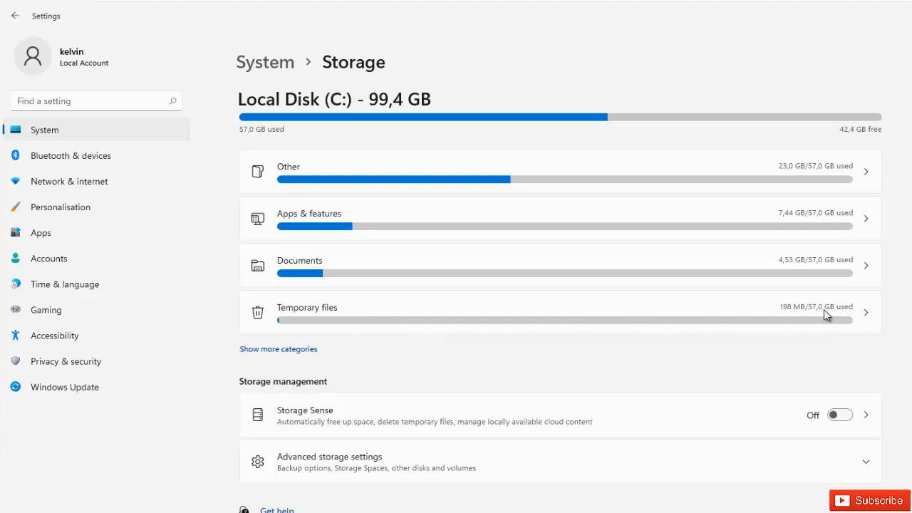
click(320, 318)
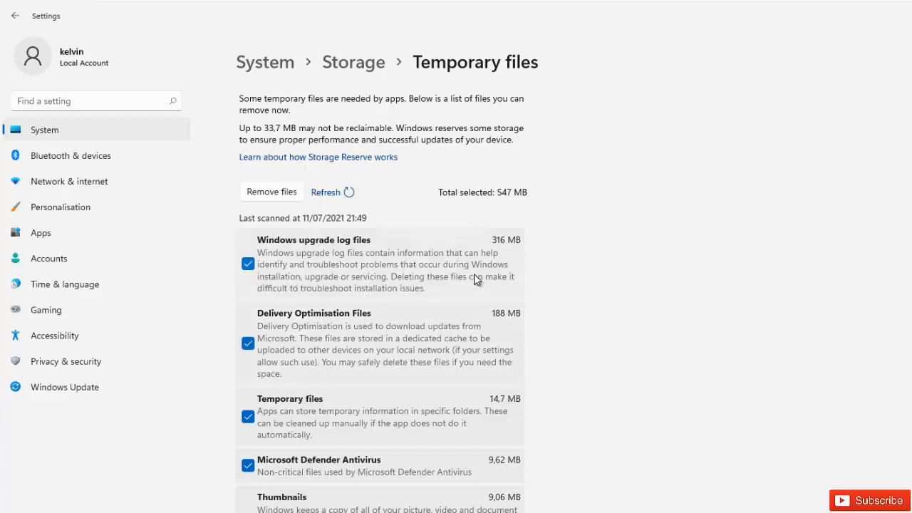
- Add the Recycle Bin to the selected temporary file categories and permanently remove all selected files
scroll(330, 200, down, 3)
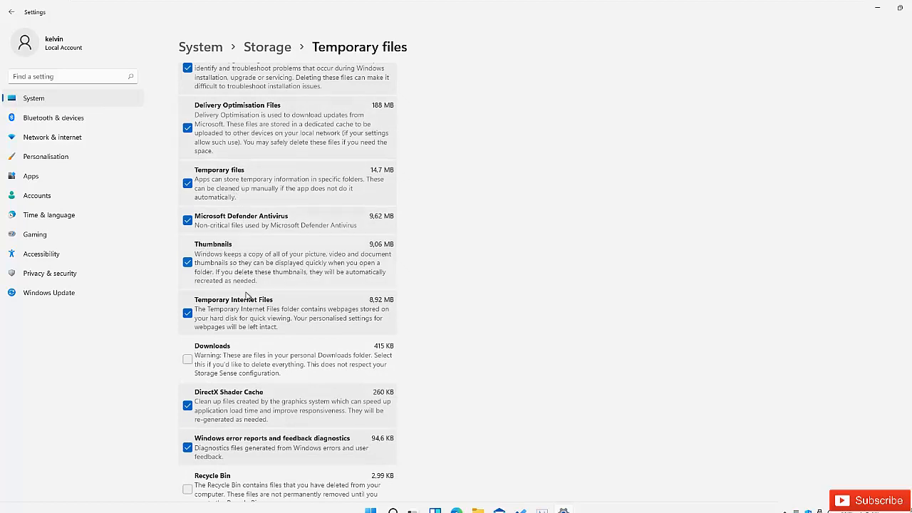
scroll(246, 295, down, 2)
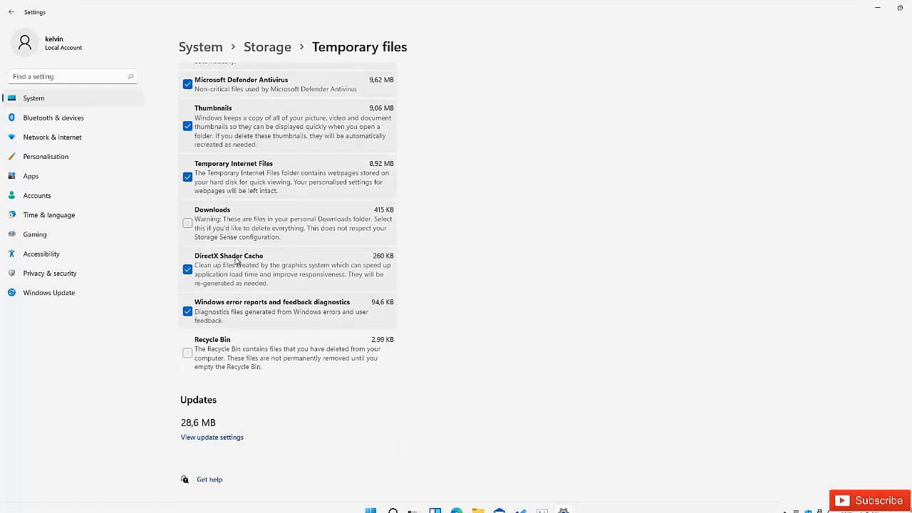
click(187, 352)
scroll(242, 344, up, 5)
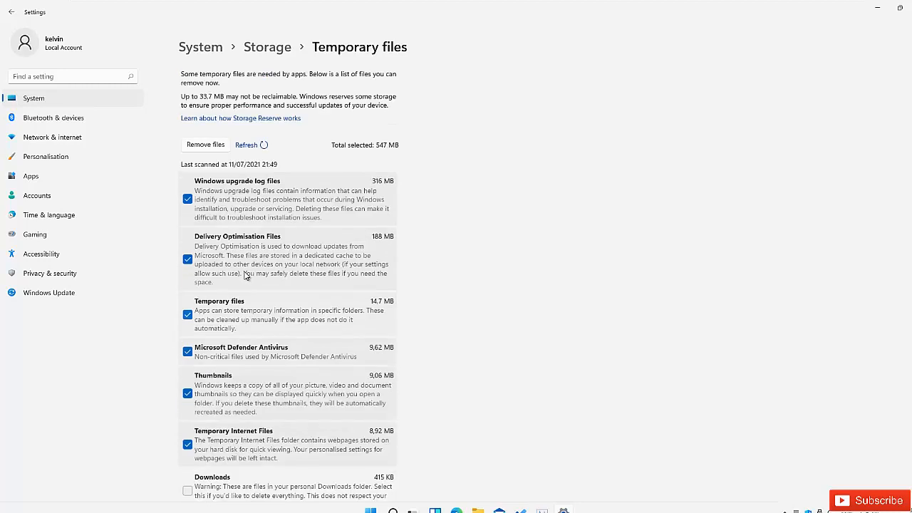
click(207, 146)
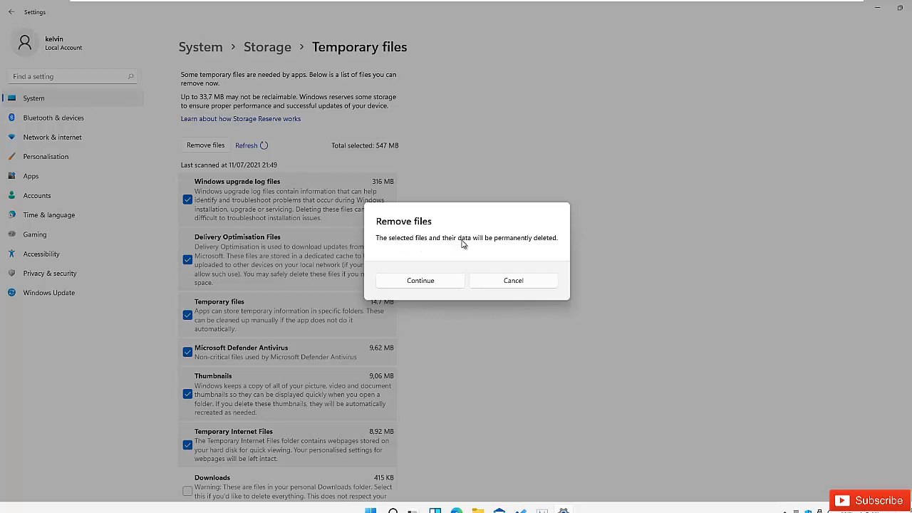
click(422, 281)
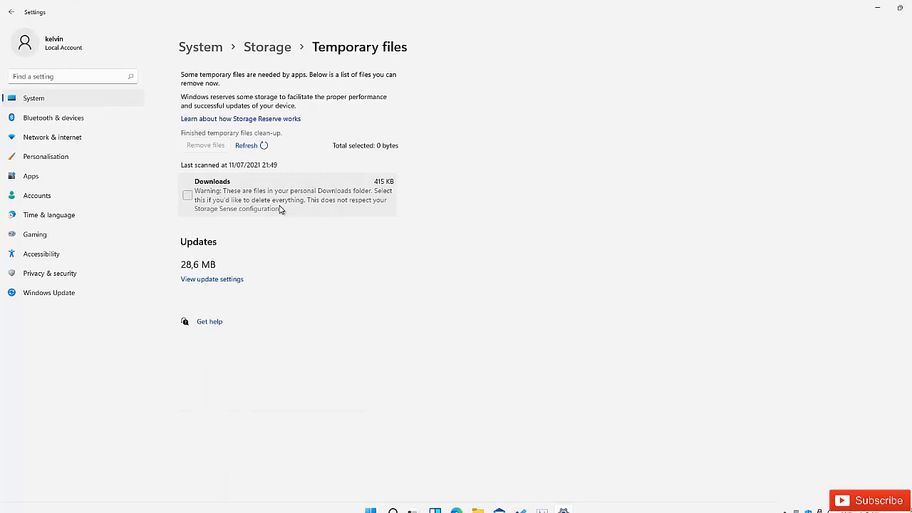
- Find and open Disk Clean-up for drive C: and review its list of files to delete
click(386, 506)
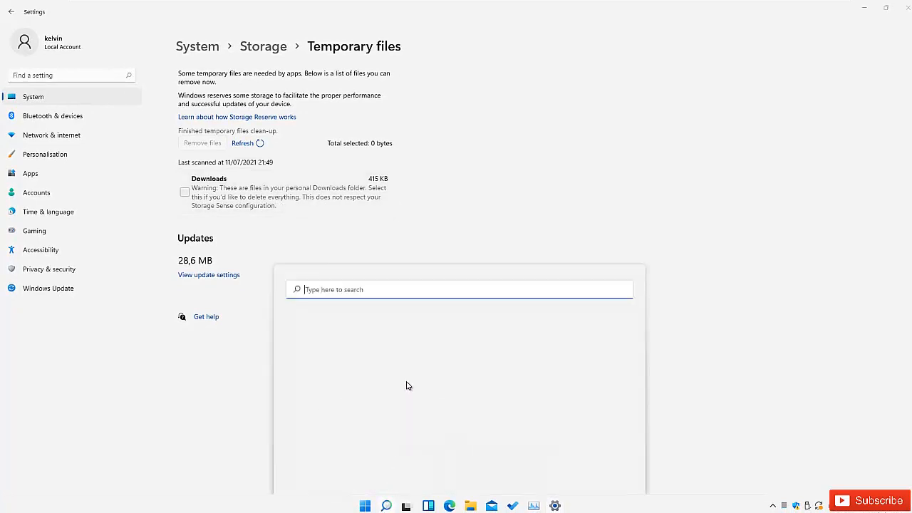
text(disk)
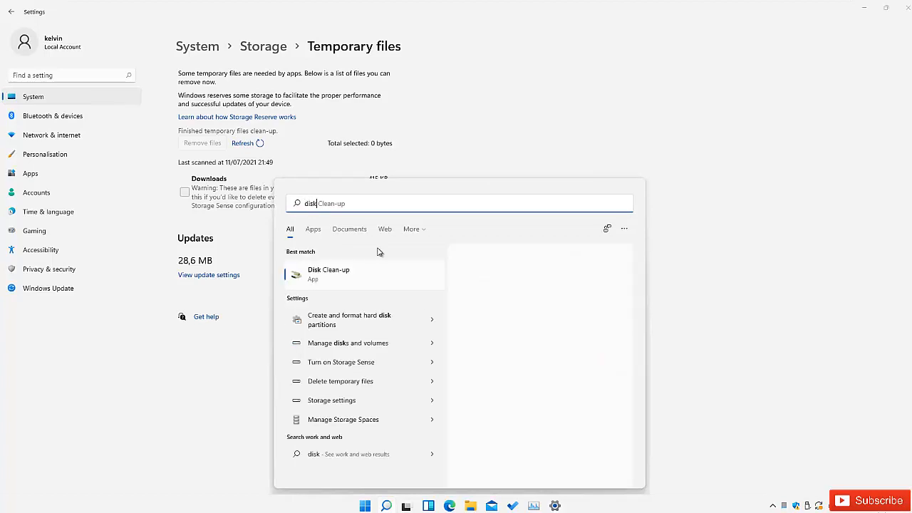
click(322, 278)
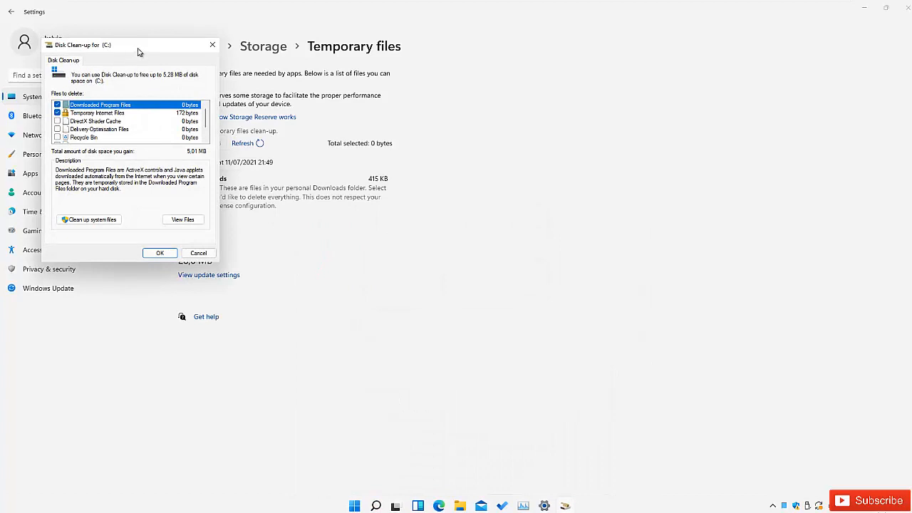
drag(139, 52, 641, 122)
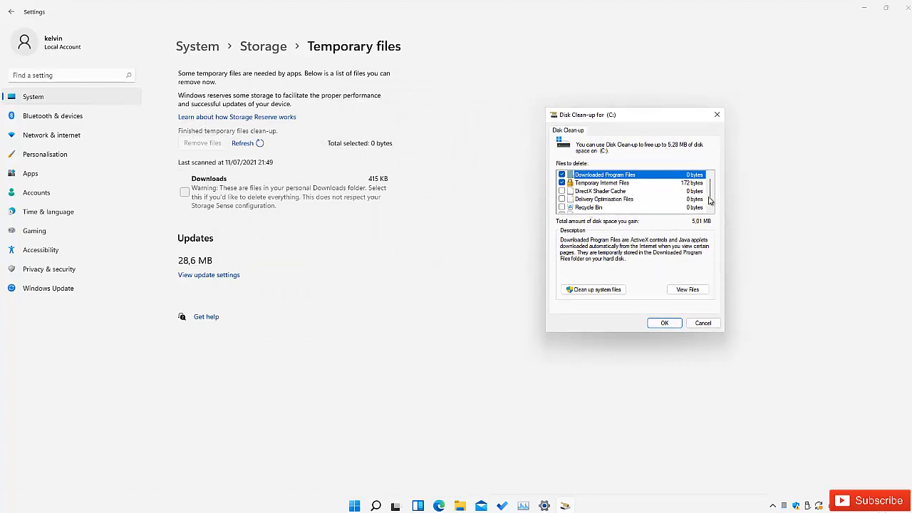
drag(713, 194, 715, 205)
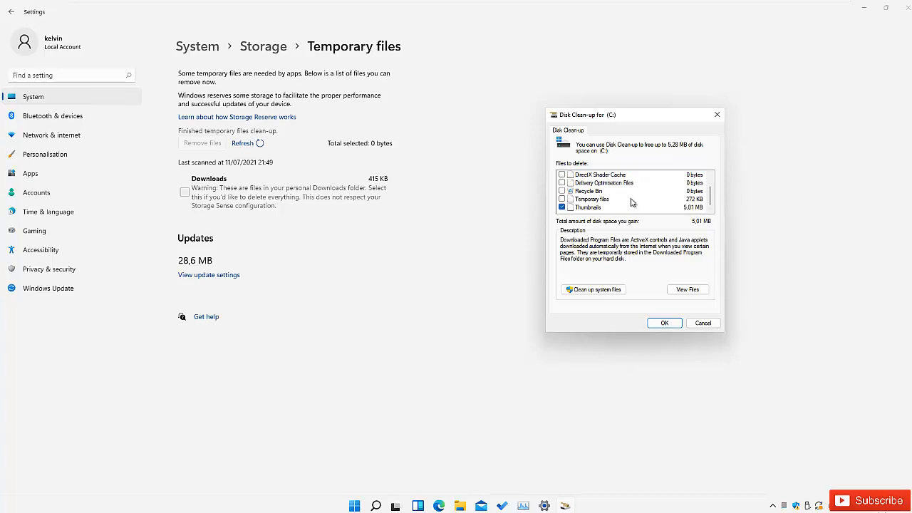
scroll(634, 201, up, 1)
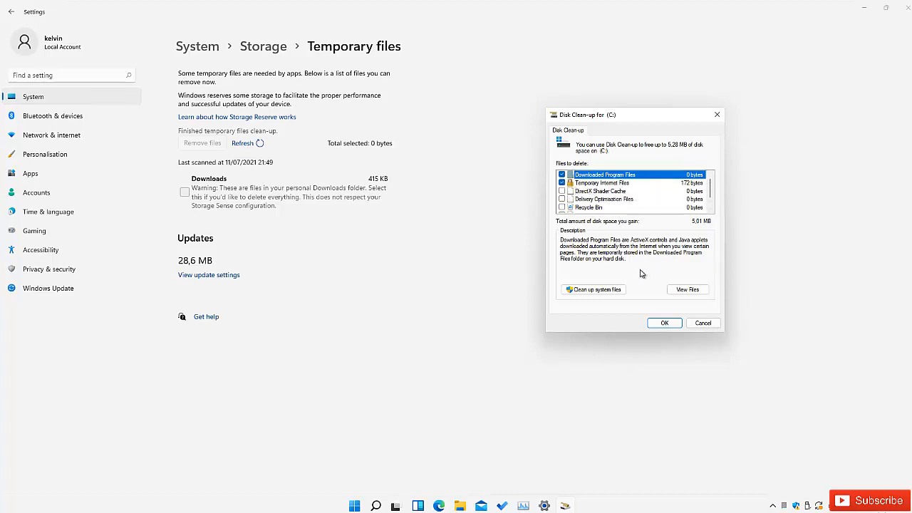
- Include system files in the Disk Clean-up of drive C: and permanently delete the preselected files
click(597, 290)
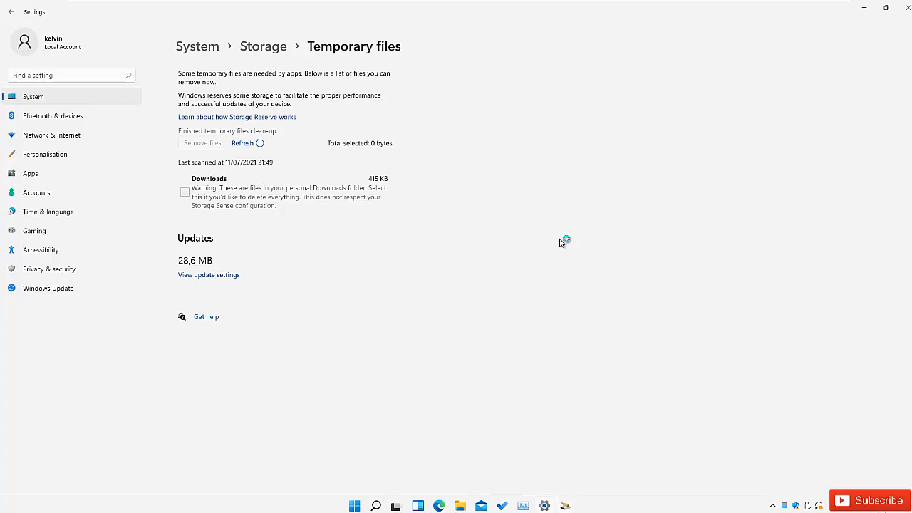
click(565, 505)
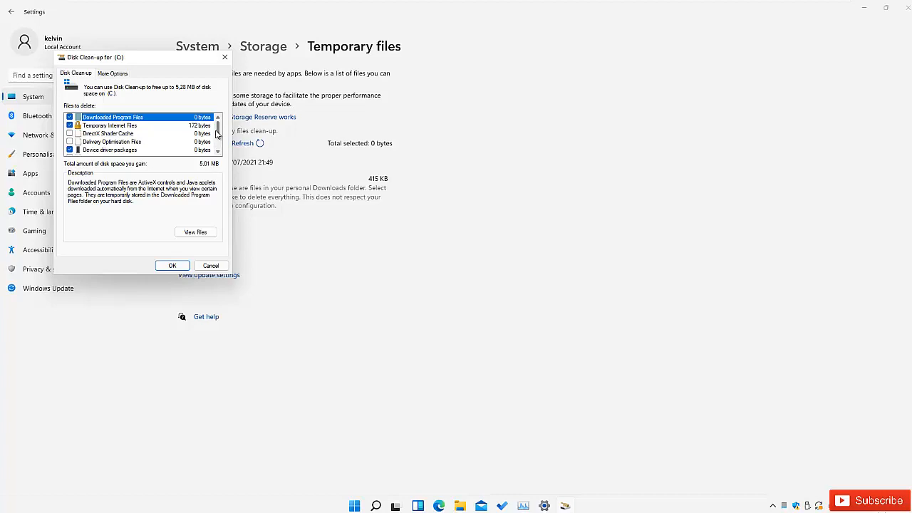
drag(218, 134, 221, 146)
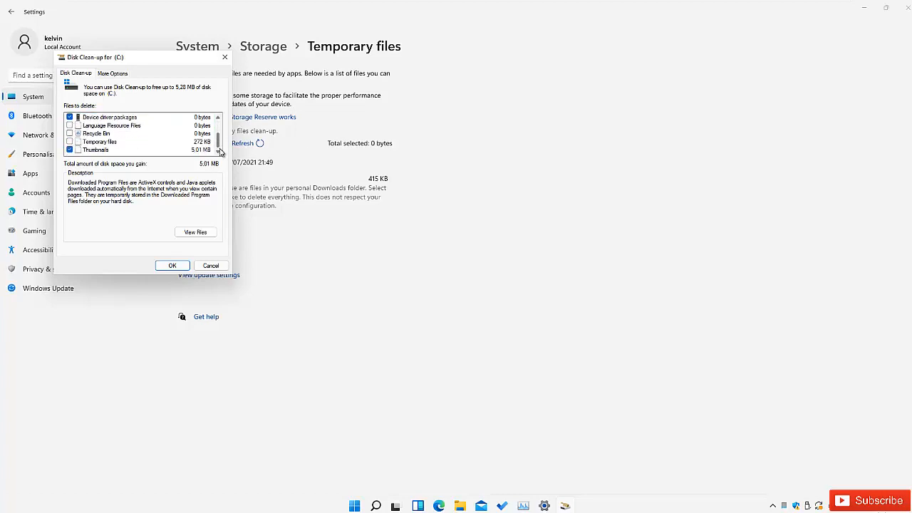
drag(220, 146, 218, 131)
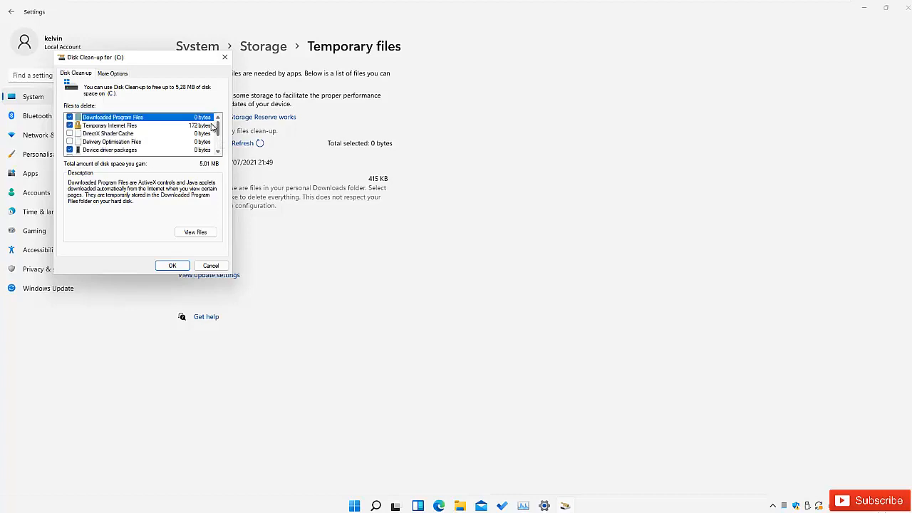
click(114, 74)
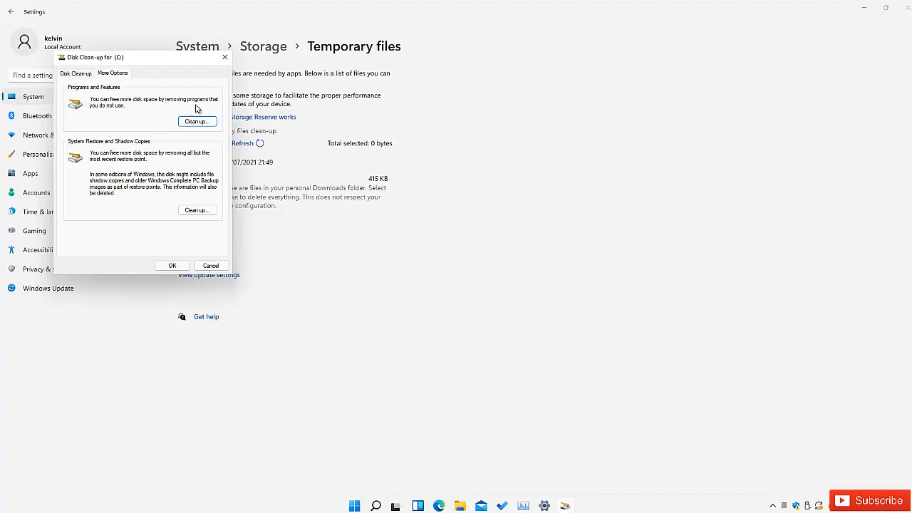
click(77, 74)
click(174, 265)
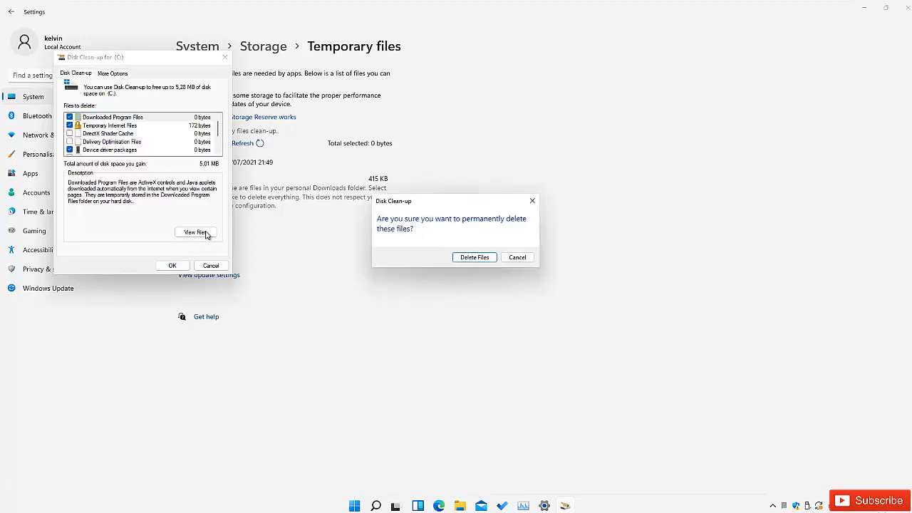
click(473, 257)
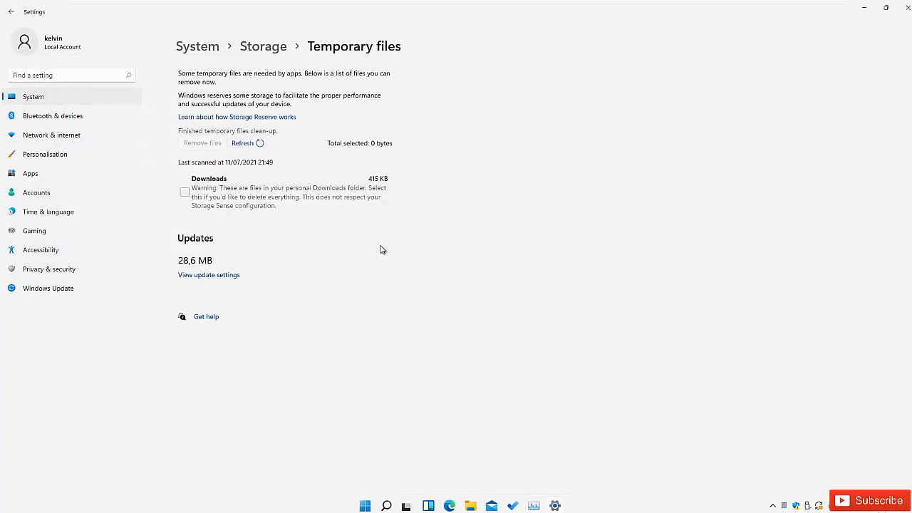
- Open the Programs and Features list by searching Windows for appwiz.cpl
click(387, 506)
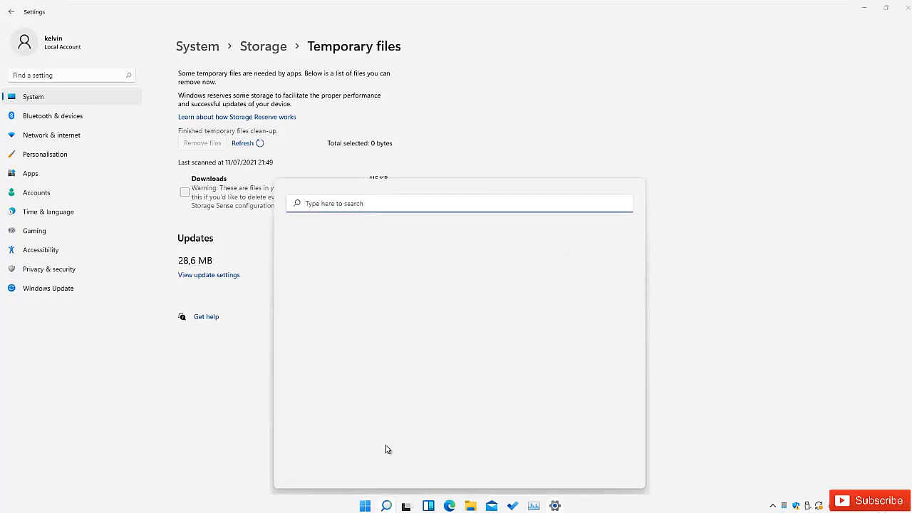
text(appwiz.cpl)
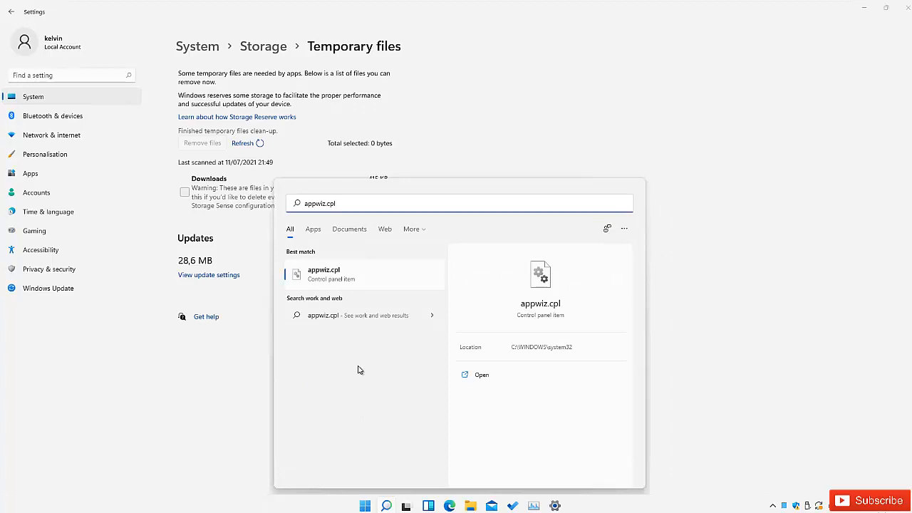
click(332, 280)
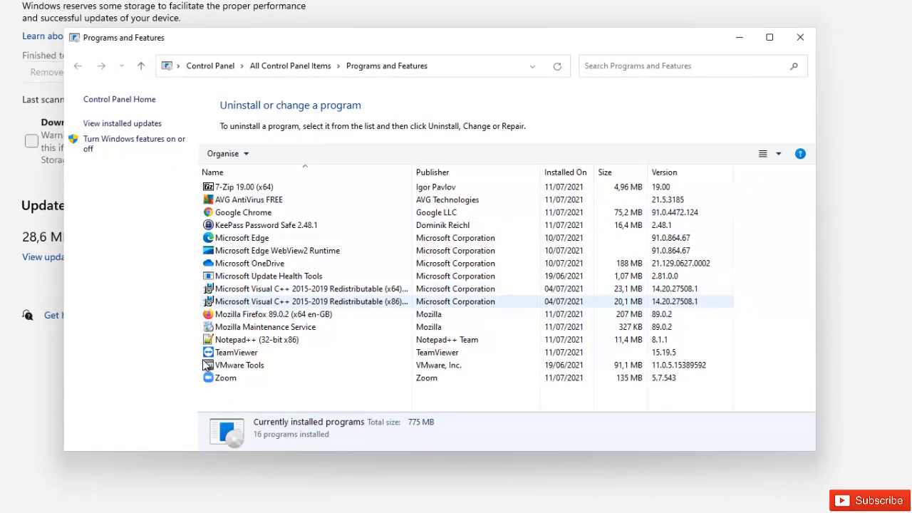
- Uninstall KeePass Password Safe 2.48.1, allowing the change to the device, and maximize the Programs and Features window
click(274, 225)
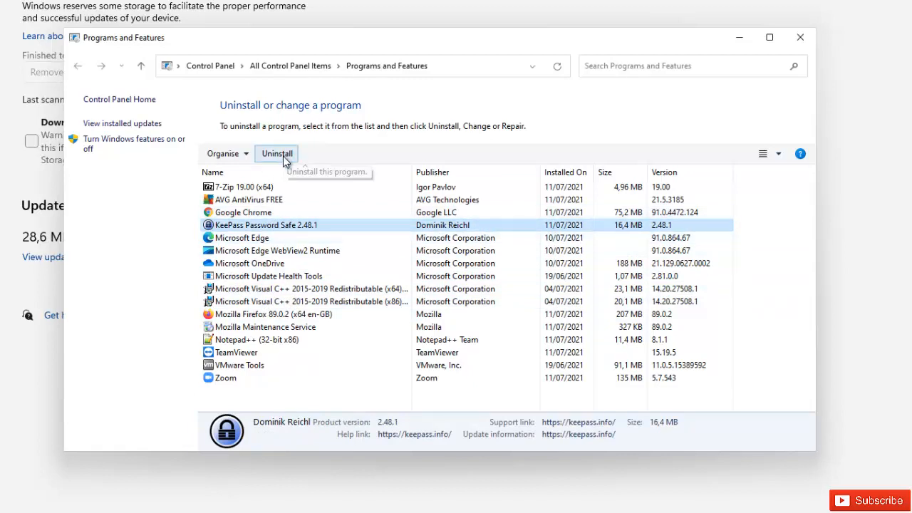
click(283, 155)
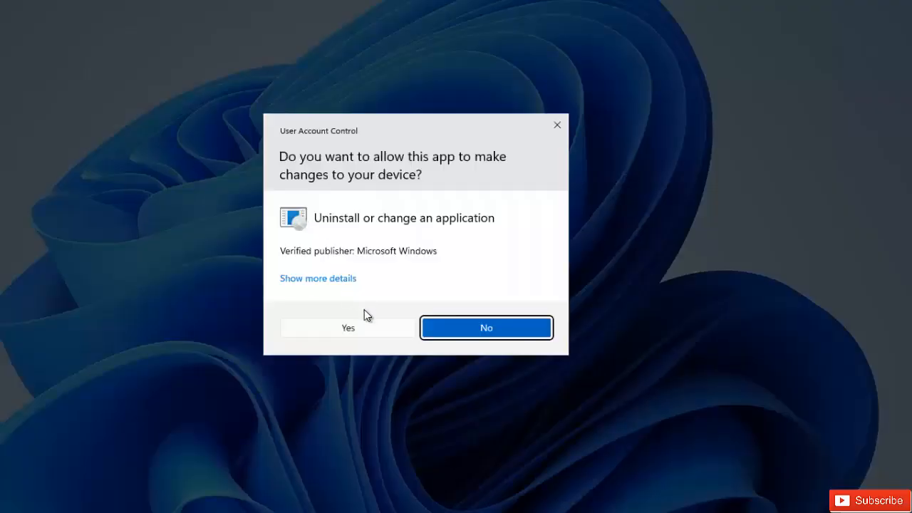
click(365, 325)
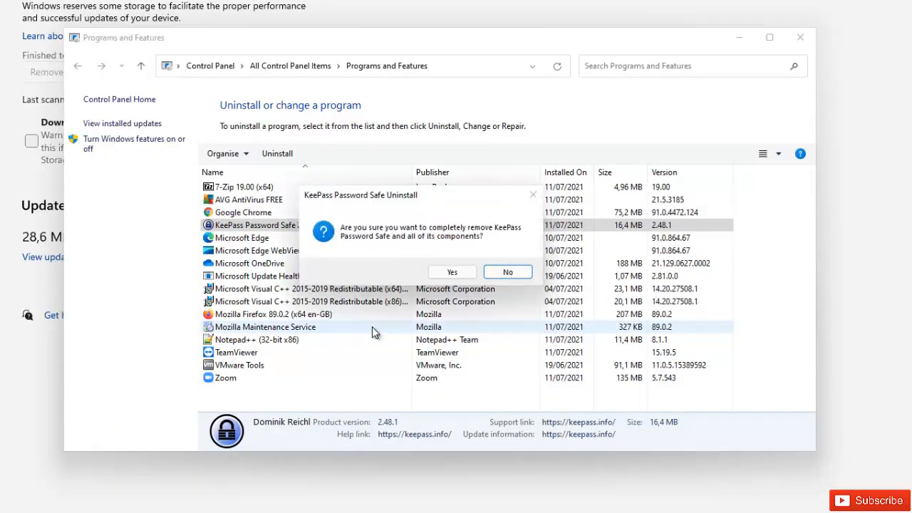
click(456, 273)
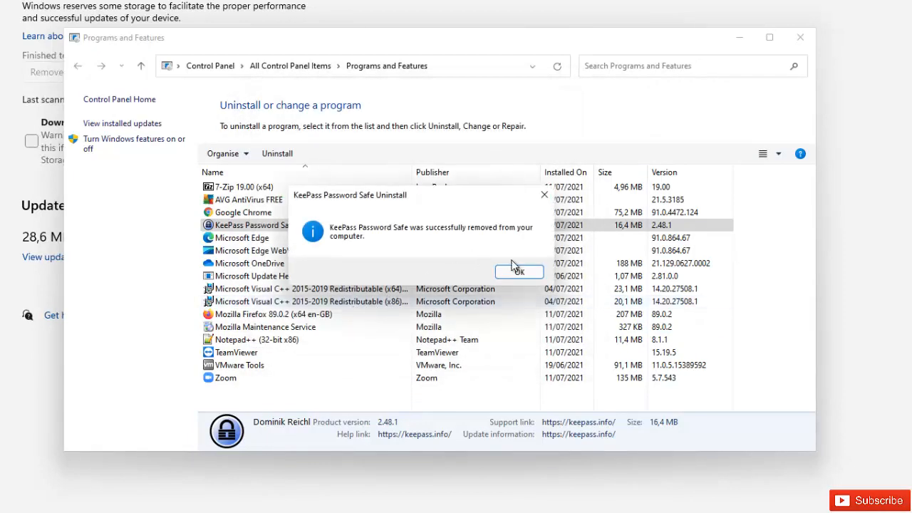
click(517, 270)
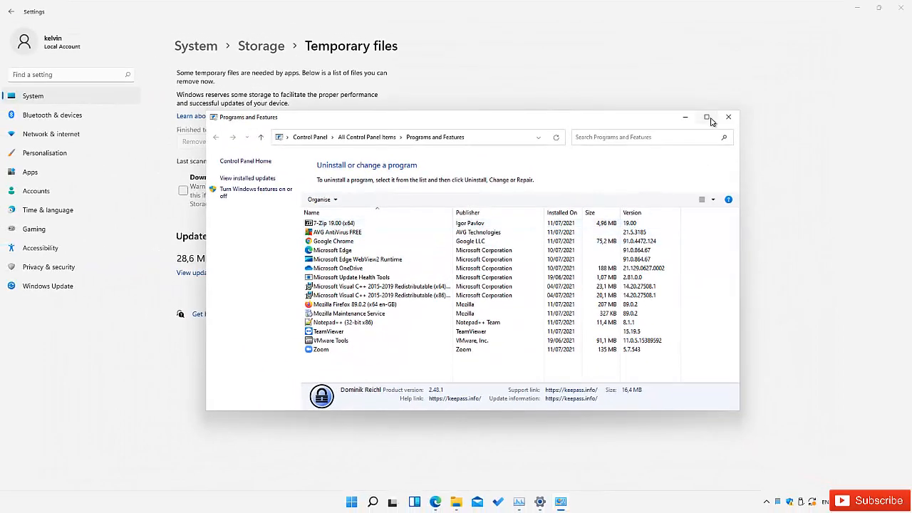
click(709, 118)
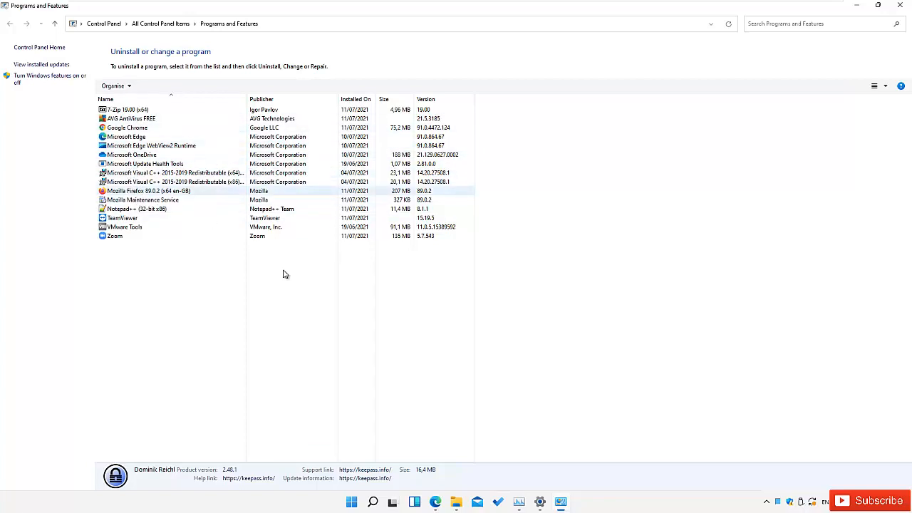
- Switch to File Explorer and open the Optimise Drives tool from the properties of Local Disk (C:)
click(456, 502)
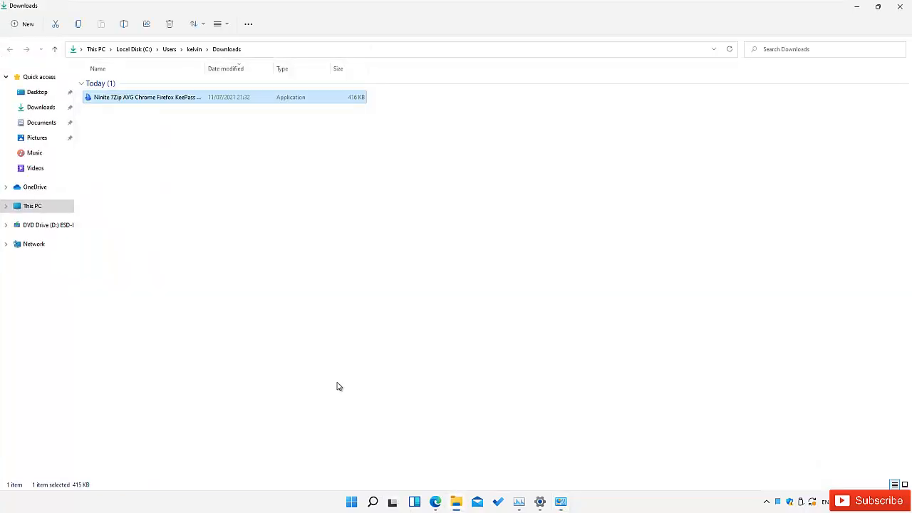
click(33, 207)
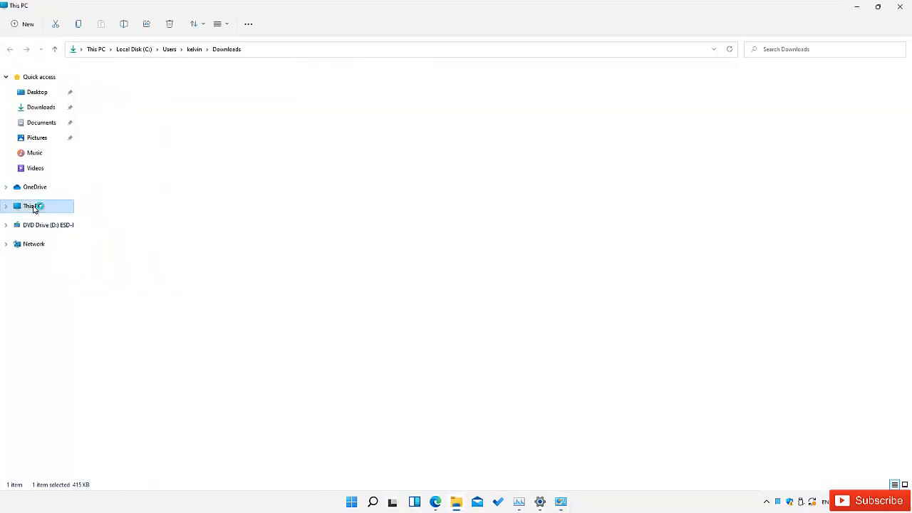
click(137, 130)
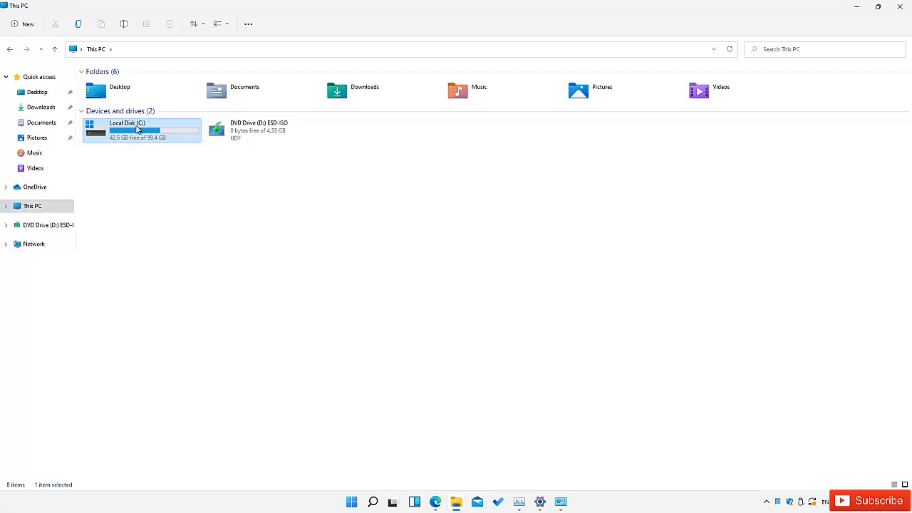
right_click(137, 130)
click(178, 277)
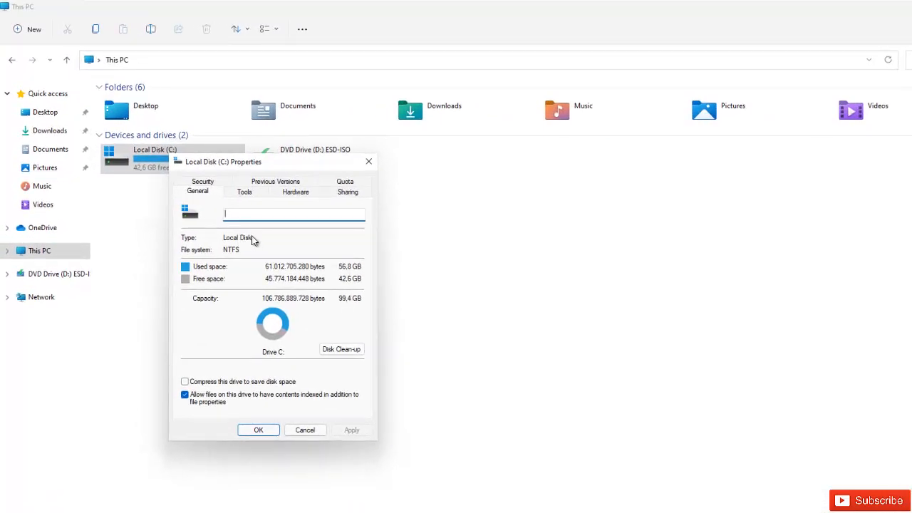
click(257, 193)
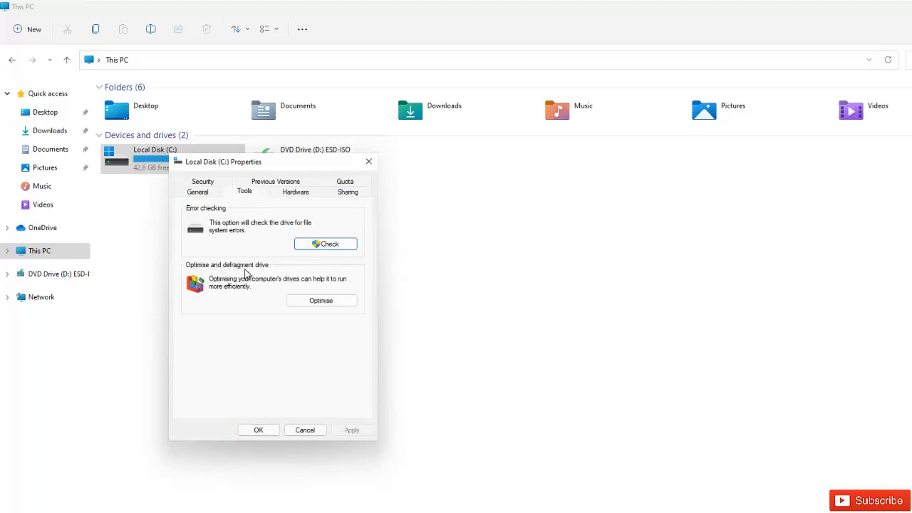
click(318, 303)
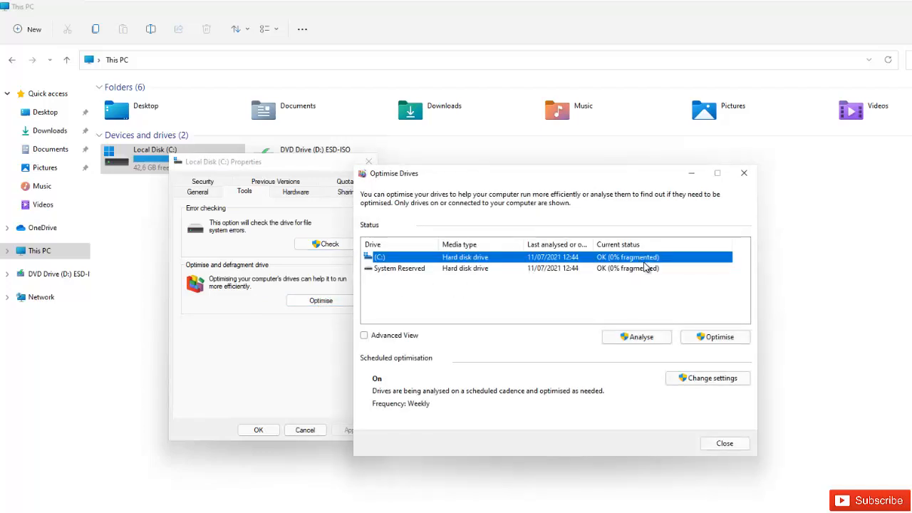
- Show the drives in Advanced View and analyse drive C: for fragmentation
click(648, 341)
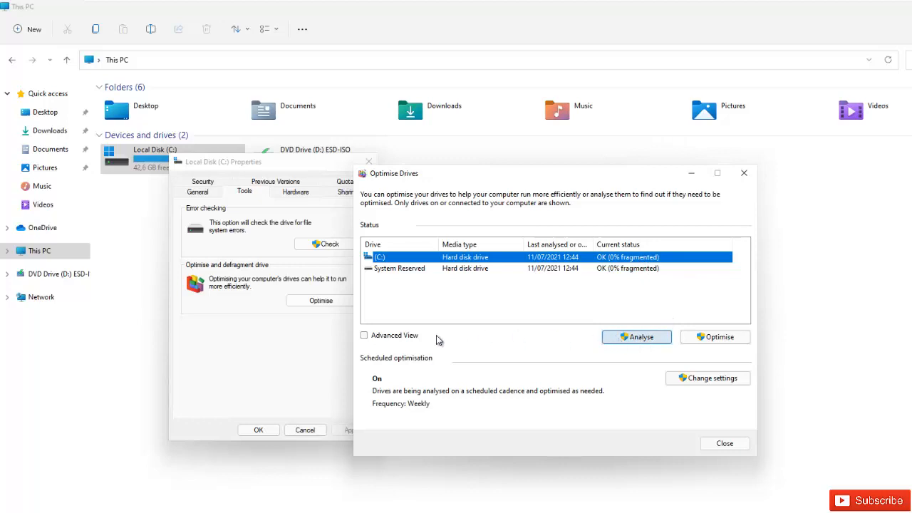
click(397, 337)
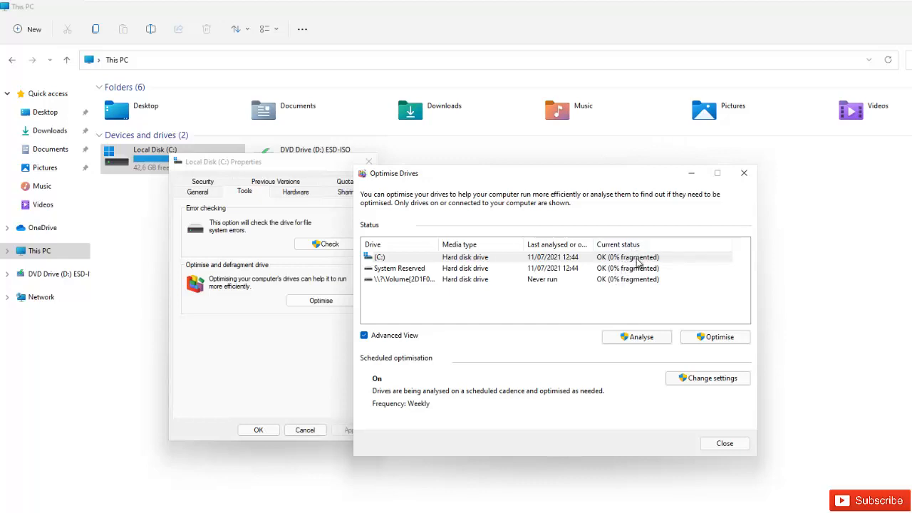
click(644, 335)
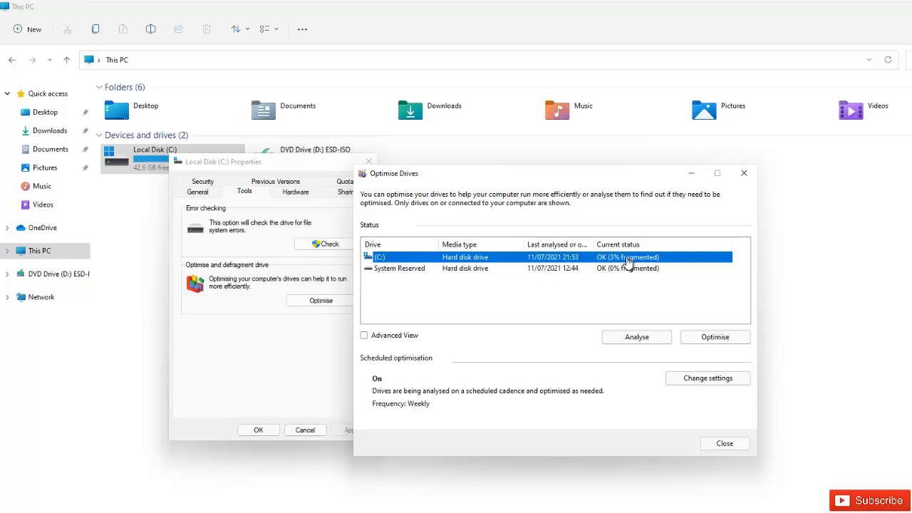
click(628, 261)
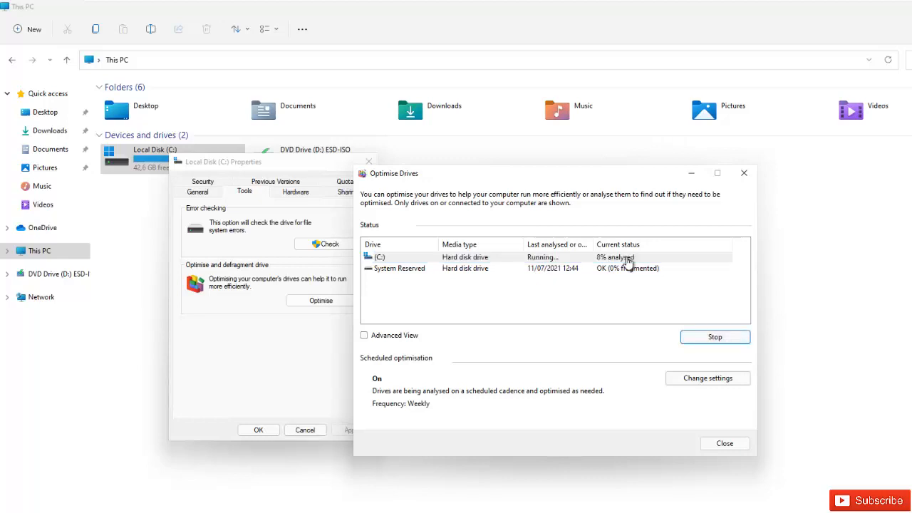